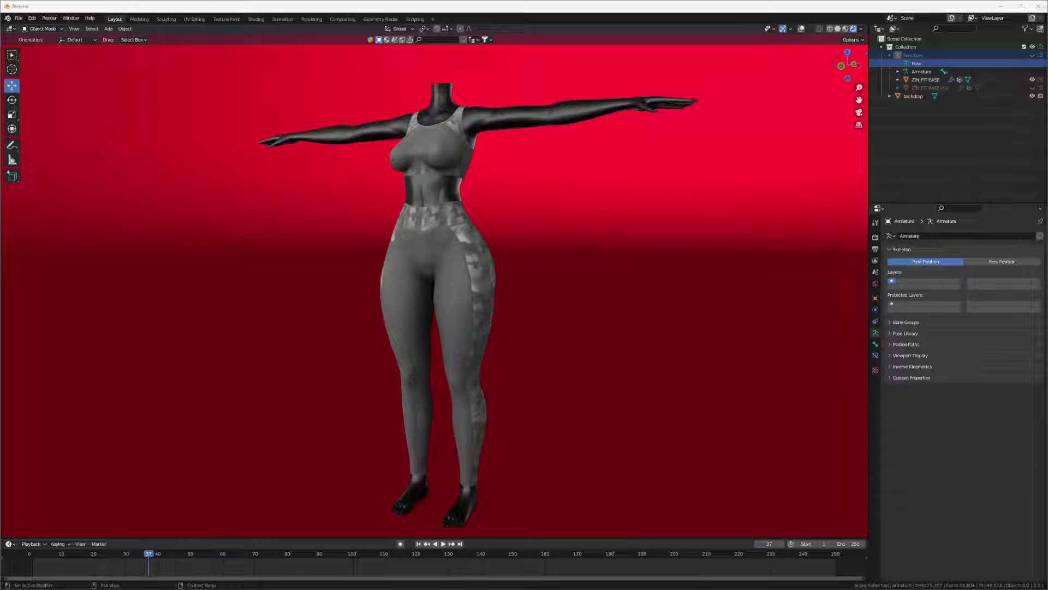
Preview the Big Boobs shape key on the ZIN_FIT BASE mesh and return its value to 0
{"action": "left_click", "coordinate": [430, 191]}
{"action": "middle_click_drag", "start_coordinate": [496, 274], "coordinate": [480, 282]}
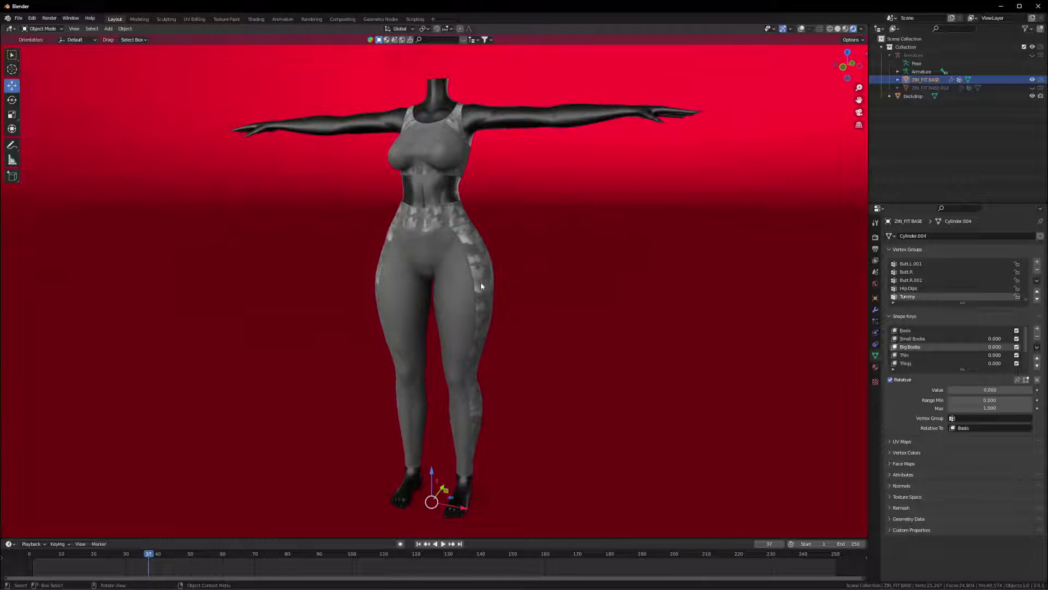
{"action": "mouse_move", "coordinate": [952, 389]}
{"action": "left_mouse_down"}
{"action": "mouse_move", "coordinate": [1031, 390]}
{"action": "mouse_move", "coordinate": [949, 389]}
{"action": "left_mouse_up"}
{"action": "scroll", "coordinate": [438, 300], "scroll_direction": "up", "scroll_amount": 4}
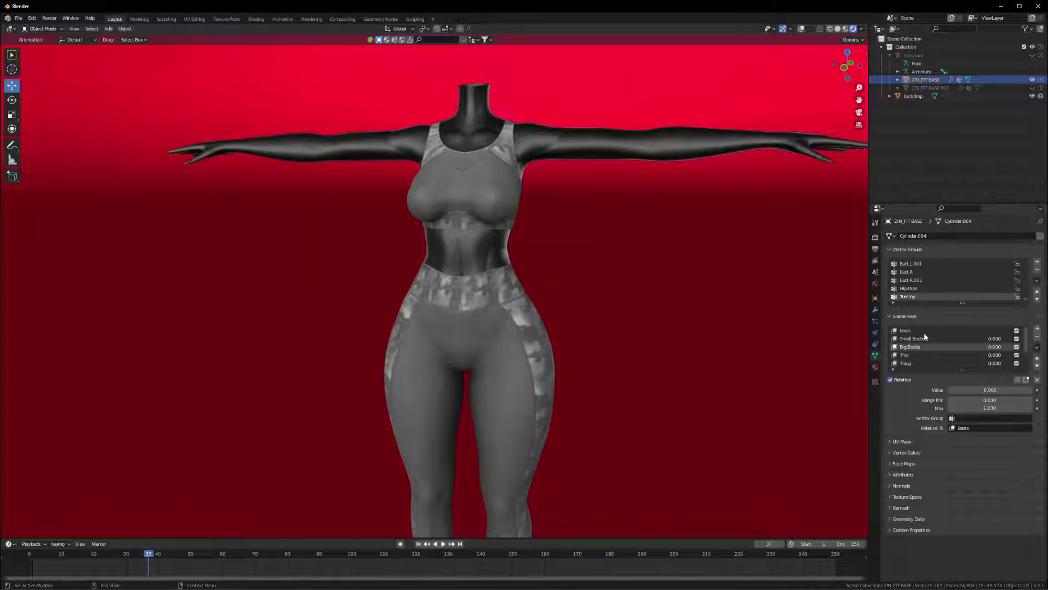
Preview the Thiqq shape key on ZIN_FIT BASE and return its value to 0
{"action": "scroll", "coordinate": [925, 344], "scroll_direction": "down", "scroll_amount": 1}
{"action": "left_click", "coordinate": [915, 356]}
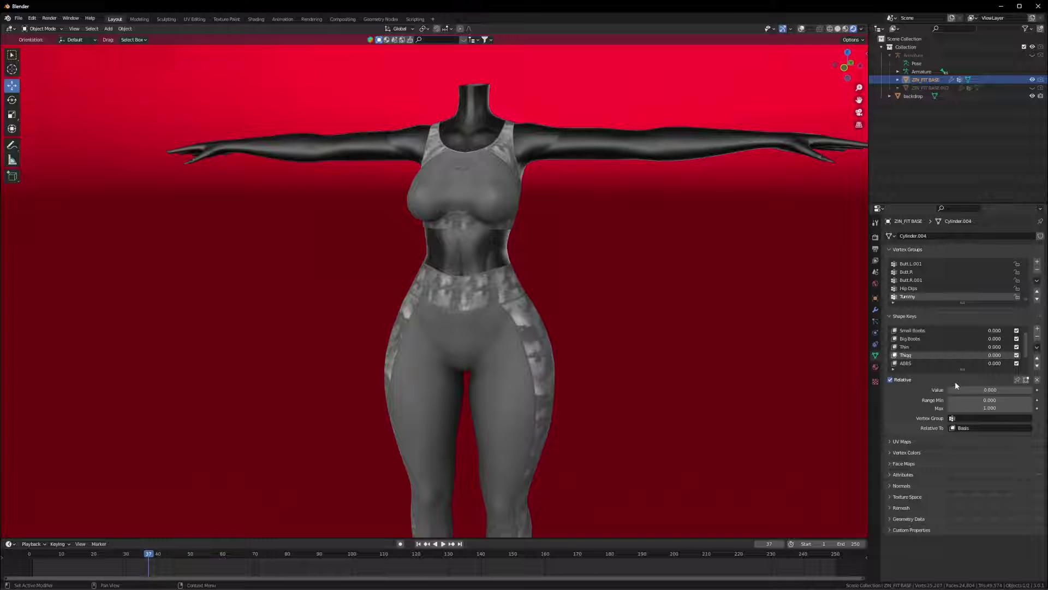
{"action": "middle_click_drag", "start_coordinate": [643, 354], "coordinate": [615, 353]}
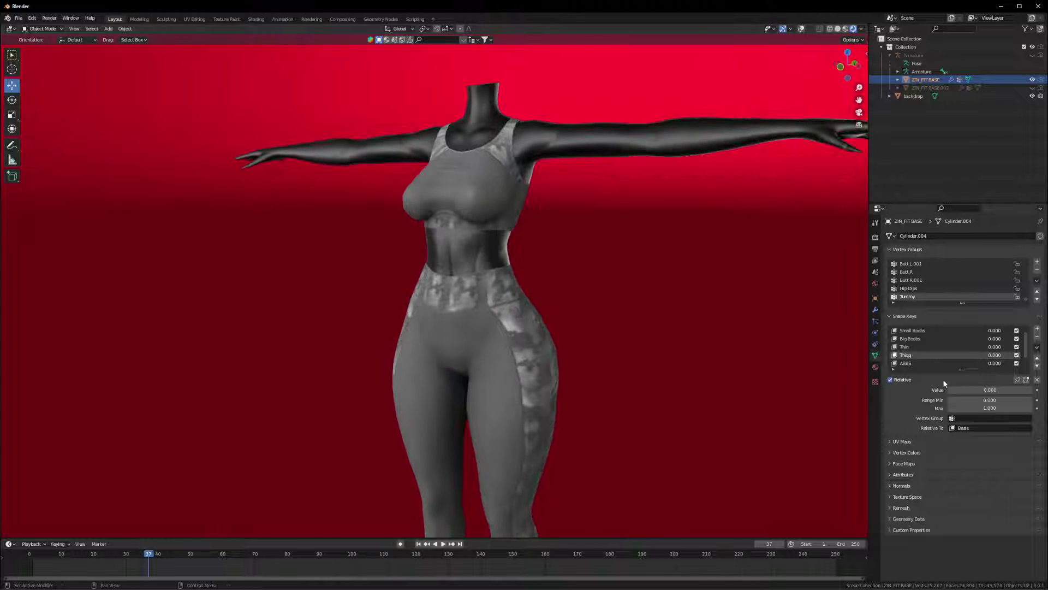
{"action": "mouse_move", "coordinate": [965, 390]}
{"action": "left_mouse_down"}
{"action": "mouse_move", "coordinate": [1011, 390]}
{"action": "mouse_move", "coordinate": [953, 390]}
{"action": "mouse_move", "coordinate": [1032, 391]}
{"action": "mouse_move", "coordinate": [933, 391]}
{"action": "mouse_move", "coordinate": [1032, 391]}
{"action": "mouse_move", "coordinate": [949, 391]}
{"action": "left_mouse_up"}
{"action": "scroll", "coordinate": [613, 380], "scroll_direction": "down", "scroll_amount": 2}
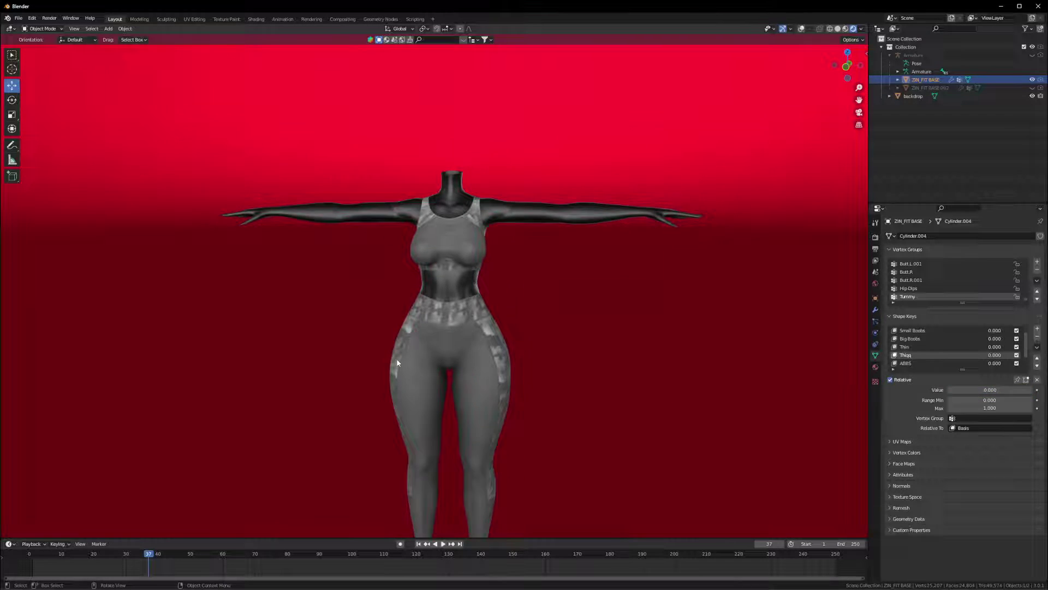
{"action": "scroll", "coordinate": [480, 249], "scroll_direction": "up", "scroll_amount": 3}
Enter Edit Mode on ZIN_FIT BASE with the Small Boobs shape key active and show the viewport overlays
{"action": "left_click", "coordinate": [480, 299]}
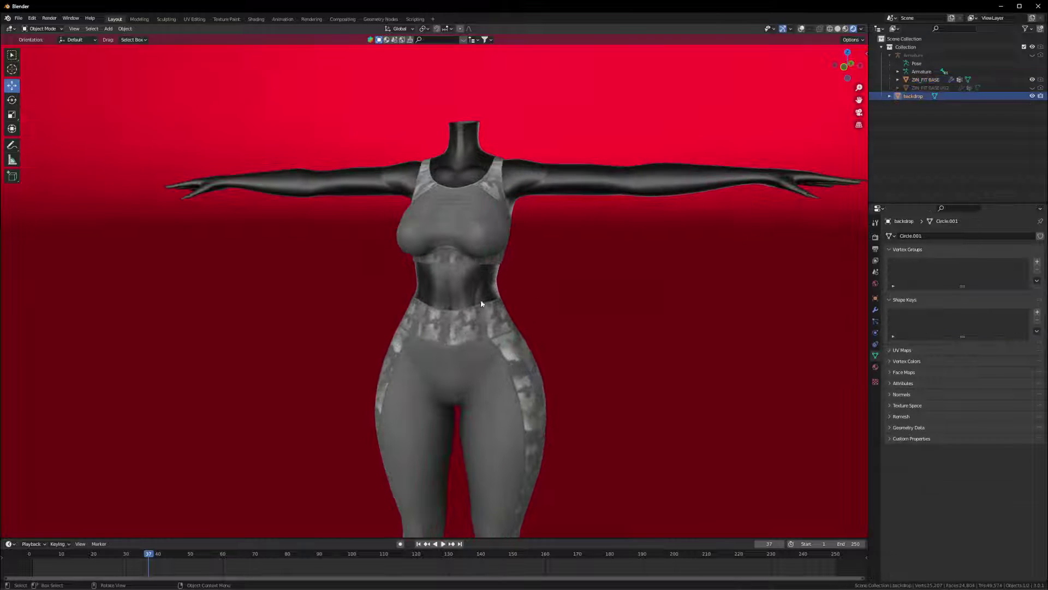
{"action": "left_click", "coordinate": [429, 198]}
{"action": "left_click", "coordinate": [42, 29]}
{"action": "left_click", "coordinate": [39, 45]}
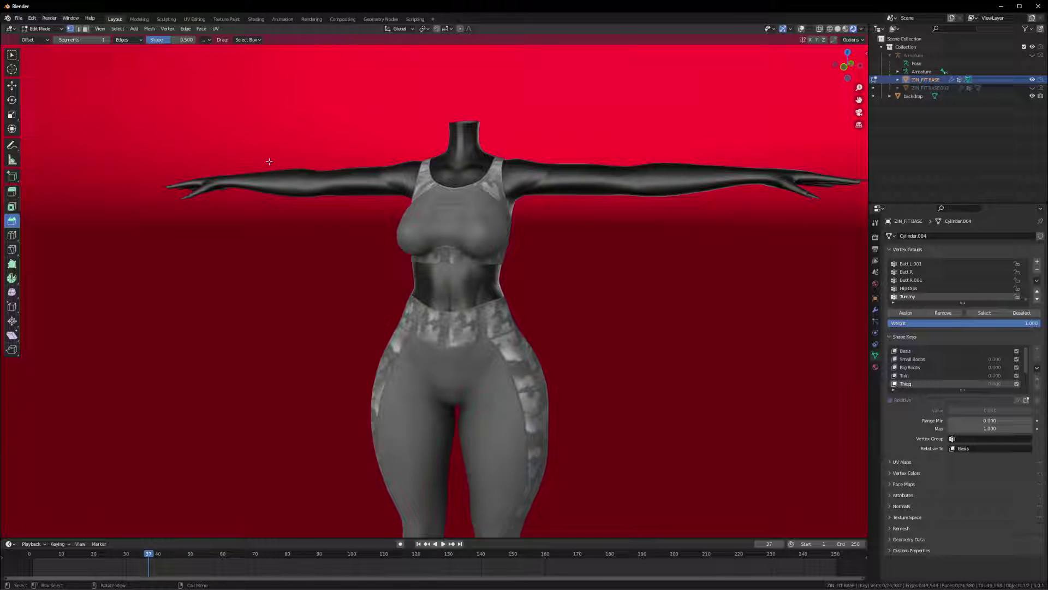
{"action": "left_click", "coordinate": [922, 359]}
{"action": "left_click", "coordinate": [802, 29]}
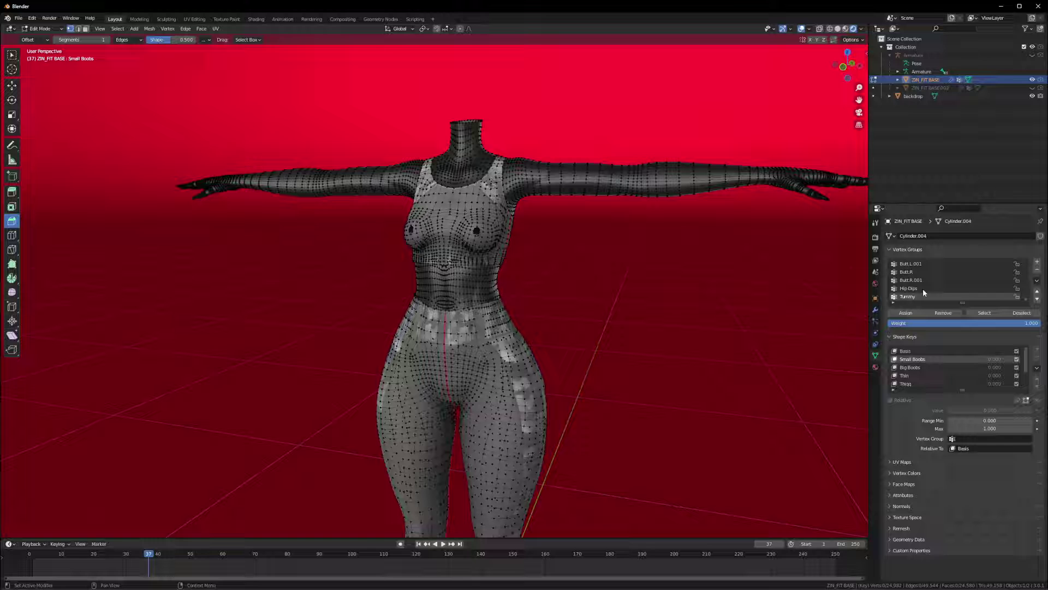
Separate all geometry using the Yoga material into its own object and return to Object Mode
{"action": "left_click", "coordinate": [876, 367]}
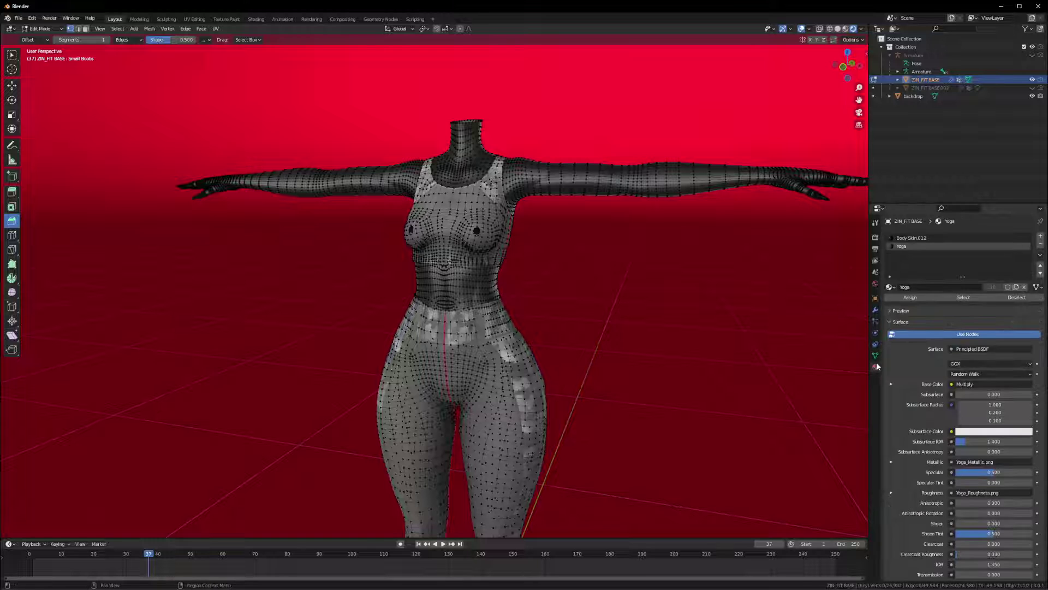
{"action": "left_click", "coordinate": [950, 297]}
{"action": "key", "text": "p"}
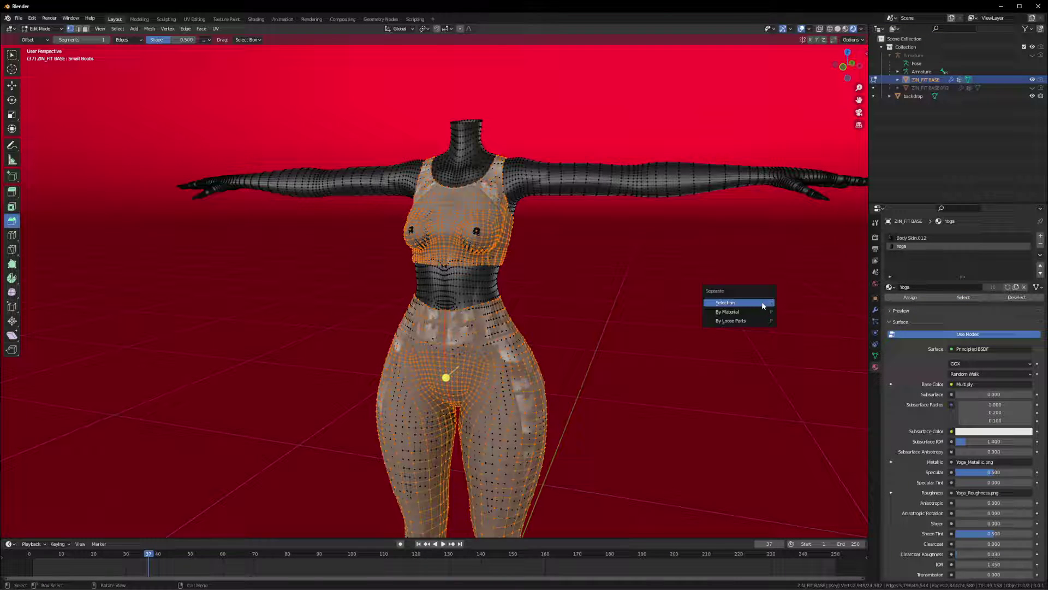
{"action": "left_click", "coordinate": [729, 301]}
{"action": "left_click", "coordinate": [41, 29]}
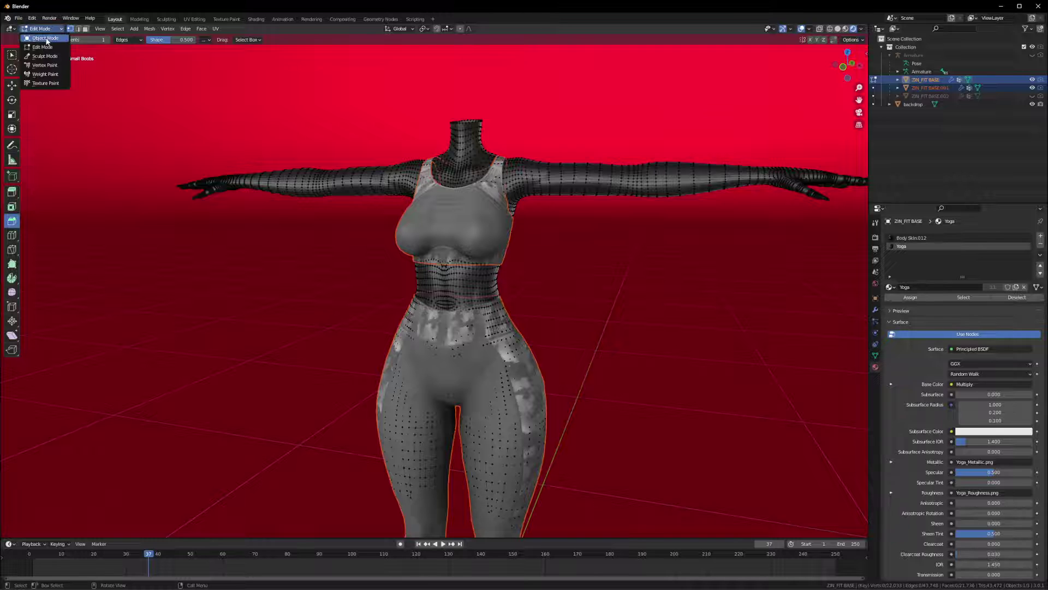
{"action": "left_click", "coordinate": [39, 37]}
Hide the separated clothing ZIN_FIT BASE.001, unhide ZIN_FIT BASE.002 and display its mesh data properties
{"action": "left_click", "coordinate": [950, 88]}
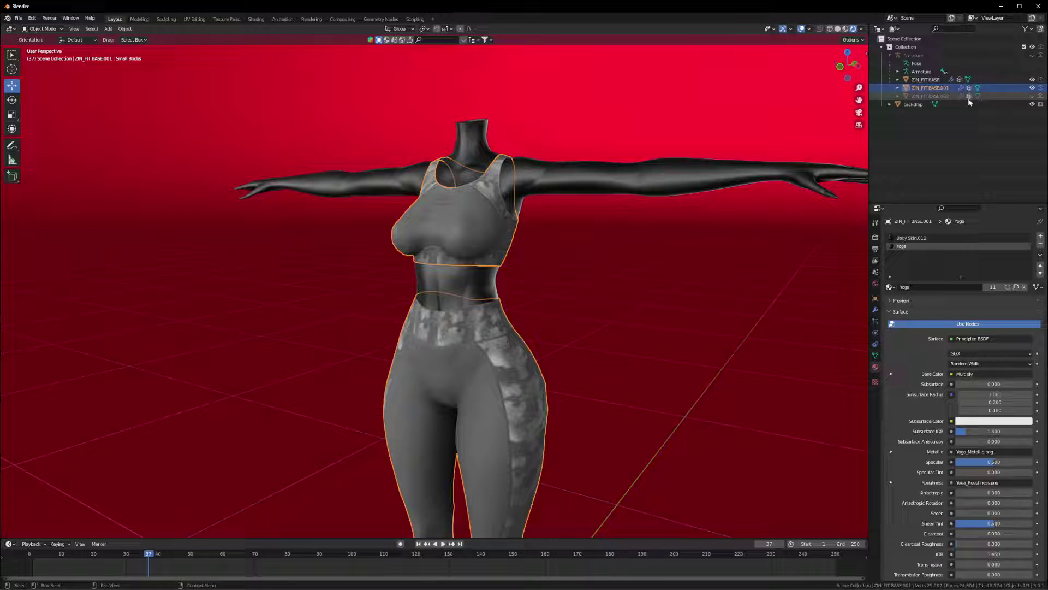
{"action": "left_click", "coordinate": [1031, 96]}
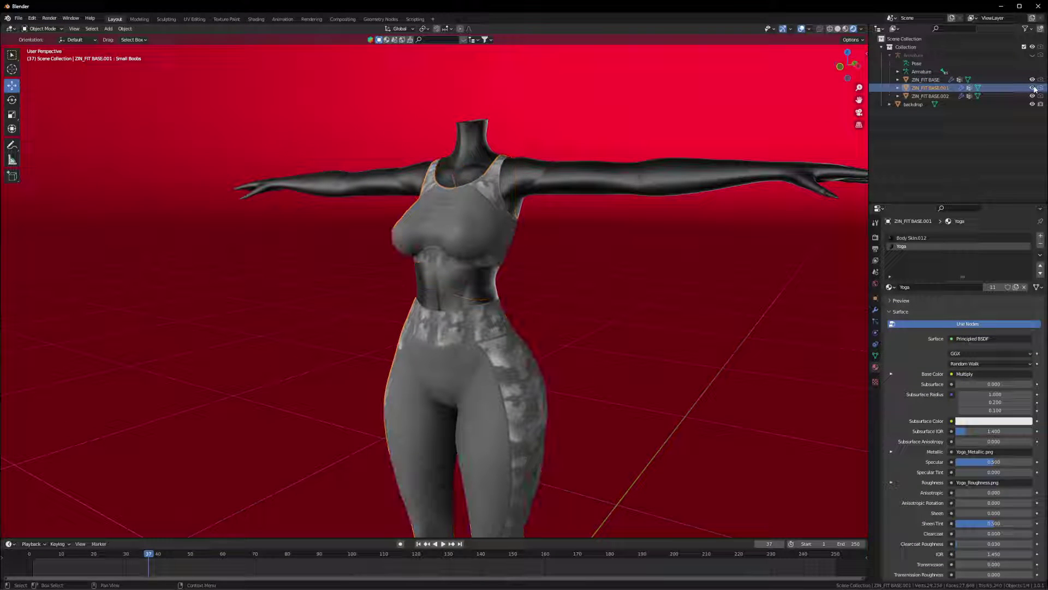
{"action": "left_click", "coordinate": [977, 96]}
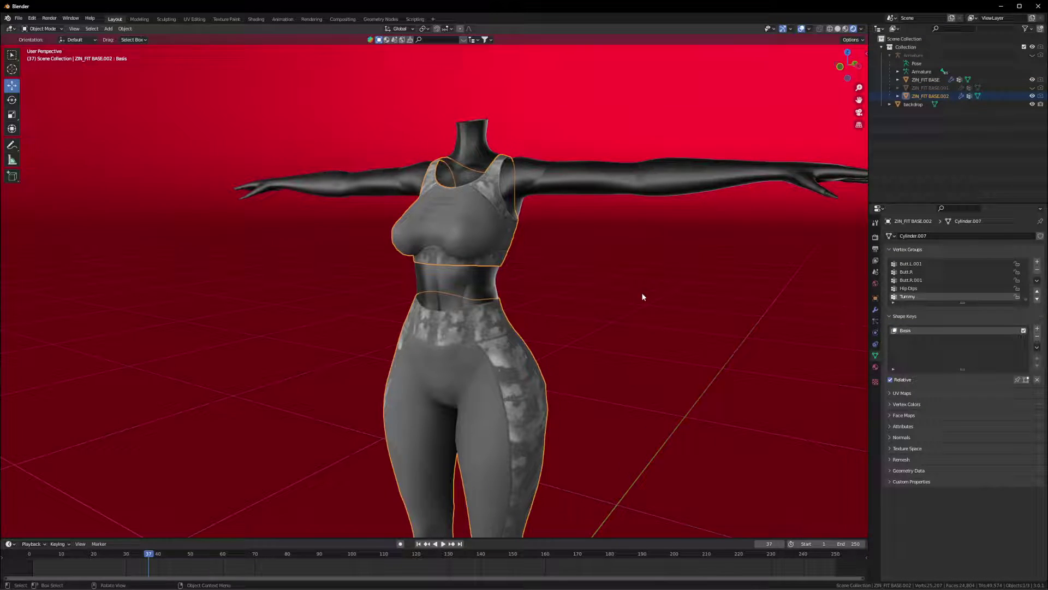
{"action": "middle_click_drag", "start_coordinate": [641, 292], "coordinate": [610, 283]}
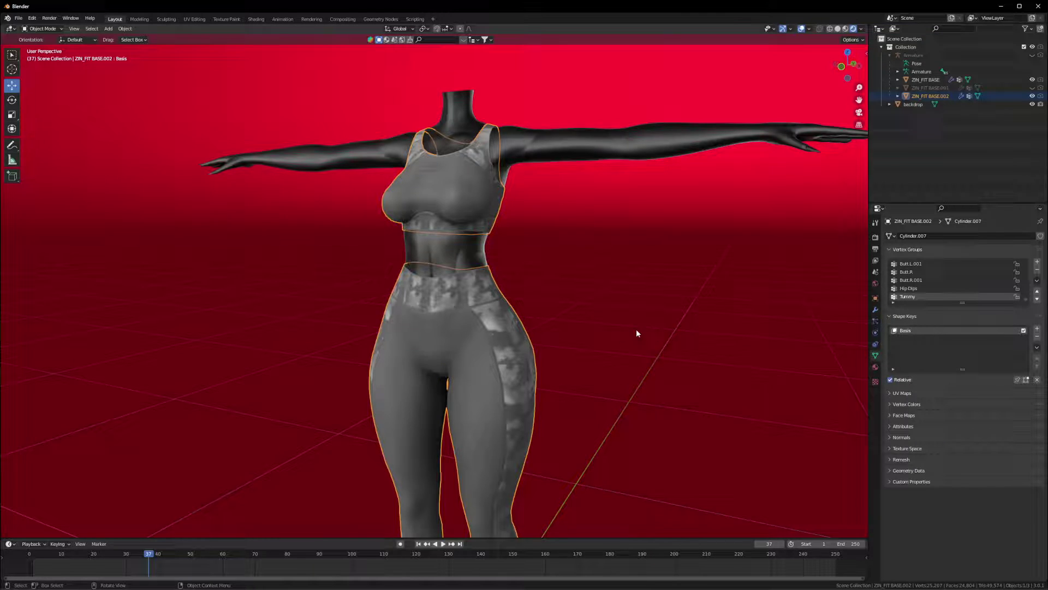
{"action": "scroll", "coordinate": [533, 324], "scroll_direction": "down", "scroll_amount": 2}
{"action": "left_click", "coordinate": [530, 312]}
{"action": "mouse_move", "coordinate": [529, 324]}
{"action": "middle_mouse_down", "text": "shift"}
{"action": "mouse_move", "coordinate": [530, 312]}
{"action": "mouse_move", "coordinate": [544, 322]}
{"action": "middle_mouse_up", "text": "shift"}
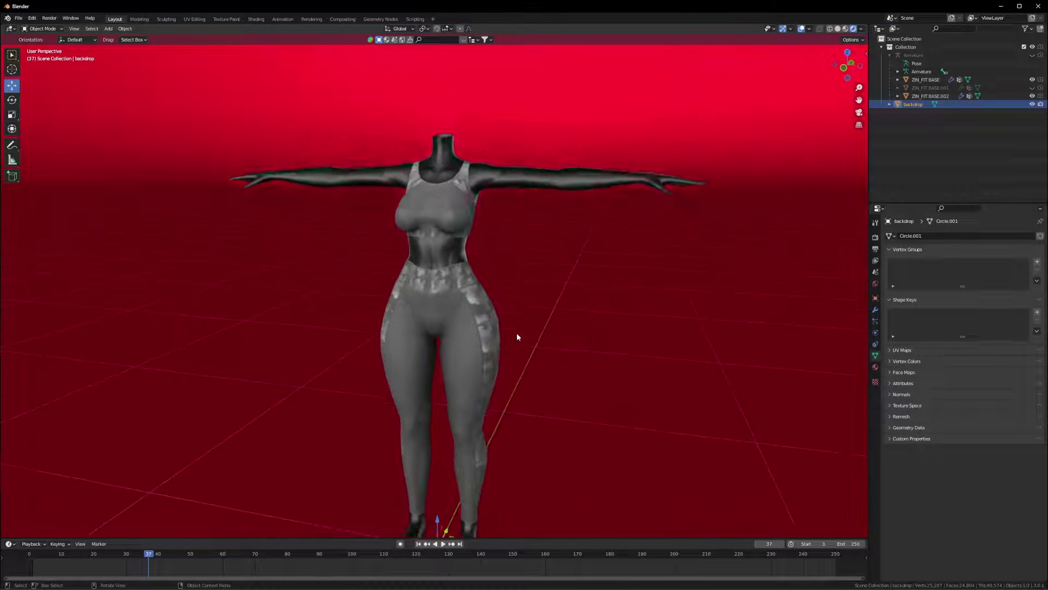
{"action": "scroll", "coordinate": [517, 332], "scroll_direction": "up", "scroll_amount": 2}
Add a Surface Deform modifier to the clothing object ZIN_FIT BASE.002
{"action": "left_click", "coordinate": [467, 345]}
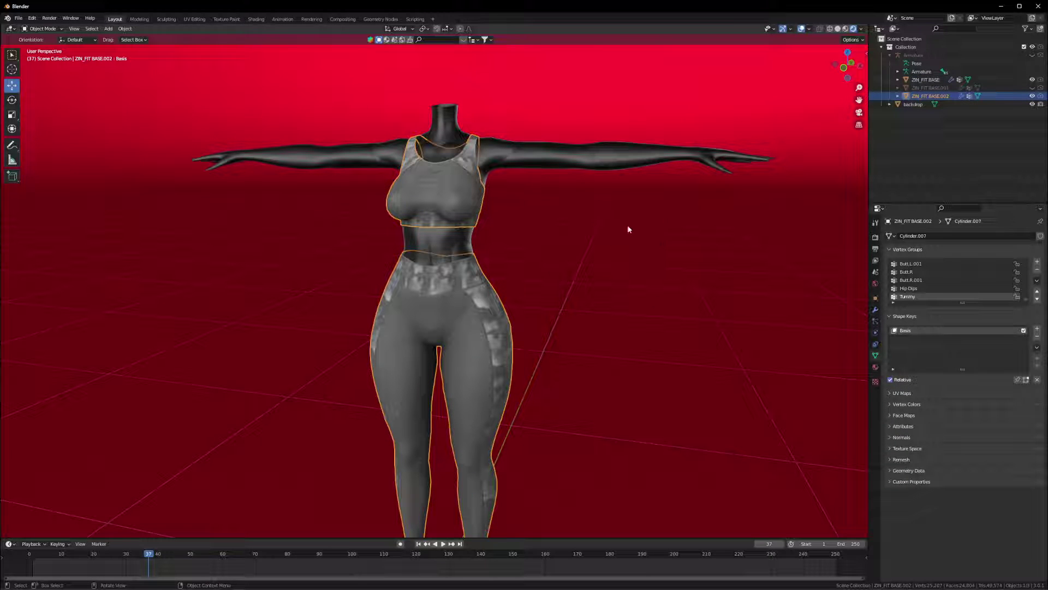
{"action": "left_click", "coordinate": [875, 310]}
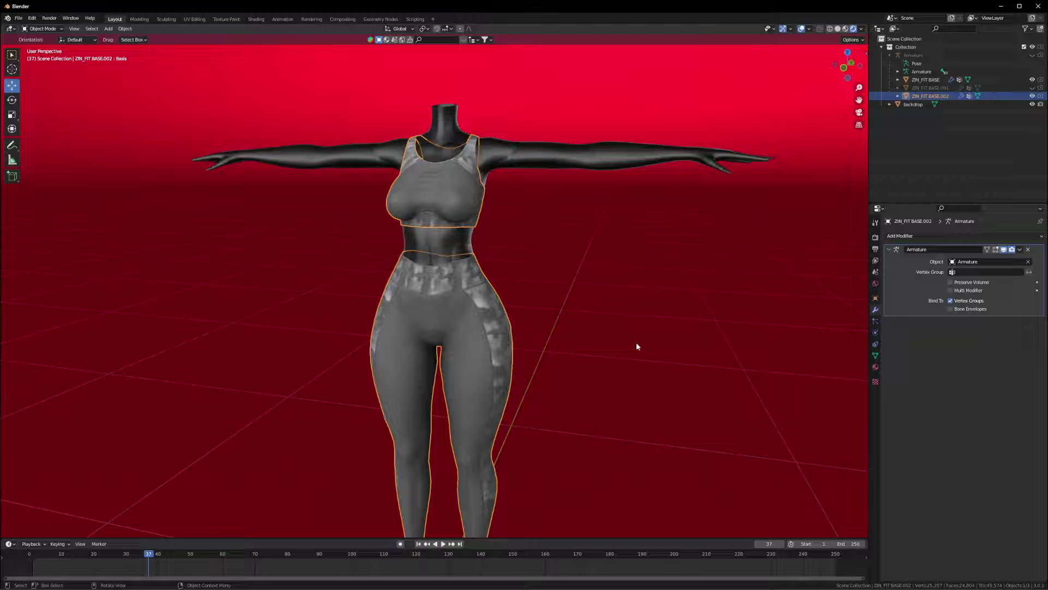
{"action": "middle_click_drag", "start_coordinate": [636, 342], "coordinate": [604, 328]}
{"action": "left_click", "coordinate": [904, 236]}
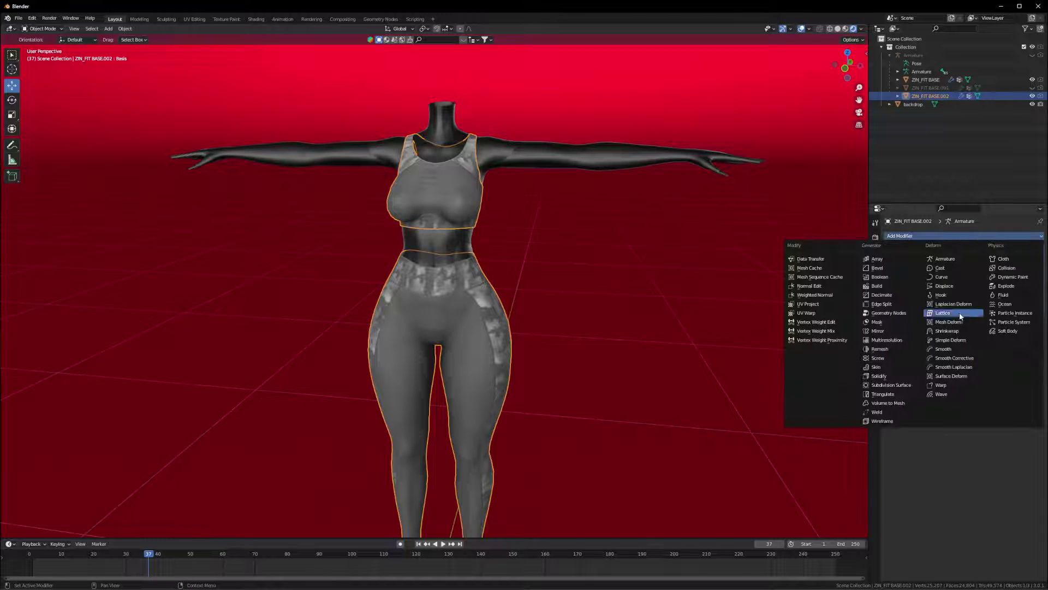
{"action": "left_click", "coordinate": [951, 376]}
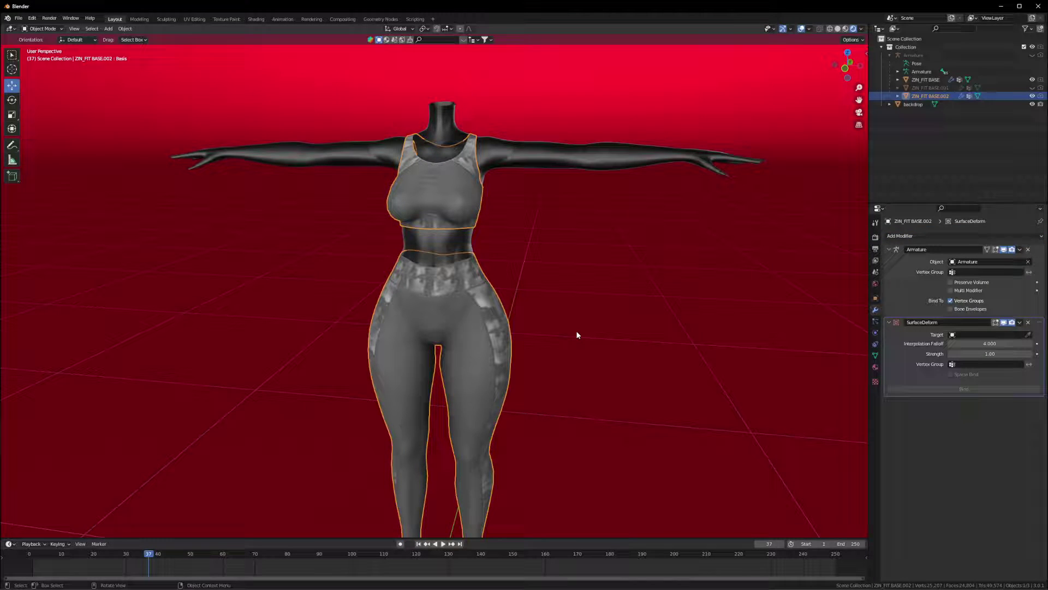
{"action": "middle_click_drag", "start_coordinate": [575, 329], "coordinate": [607, 347]}
{"action": "scroll", "coordinate": [607, 346], "scroll_direction": "up", "scroll_amount": 1}
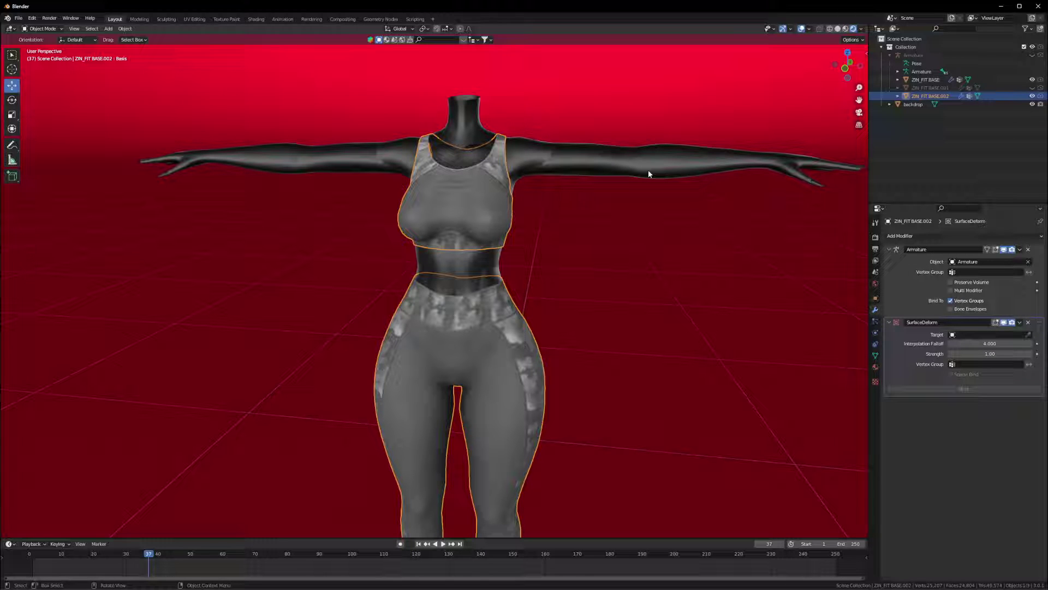
Set the Surface Deform modifier's target to the body mesh ZIN_FIT BASE
{"action": "left_click", "coordinate": [1029, 334]}
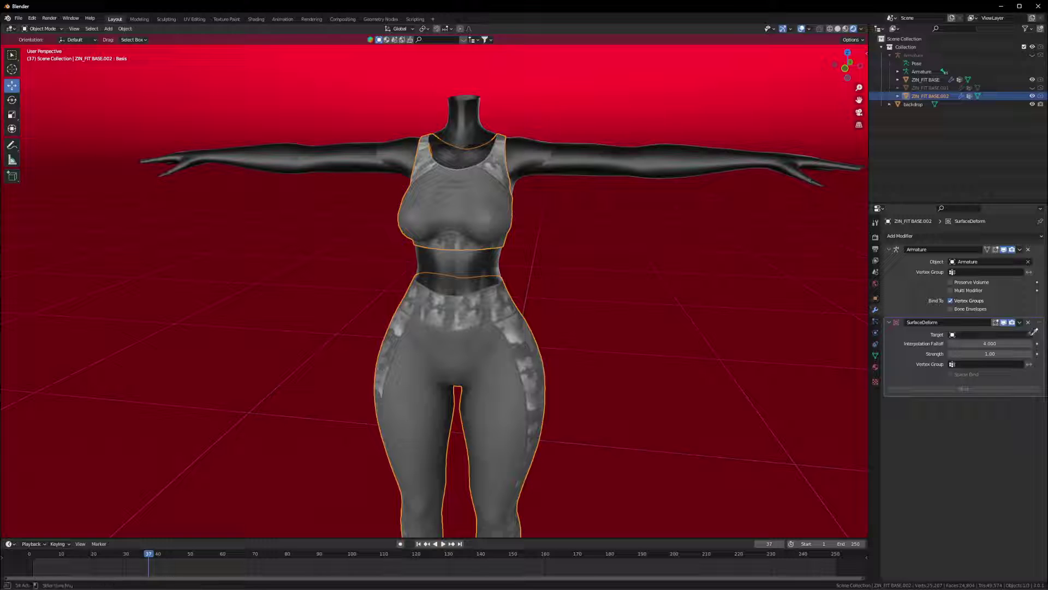
{"action": "left_click", "coordinate": [984, 334]}
{"action": "left_click", "coordinate": [958, 356]}
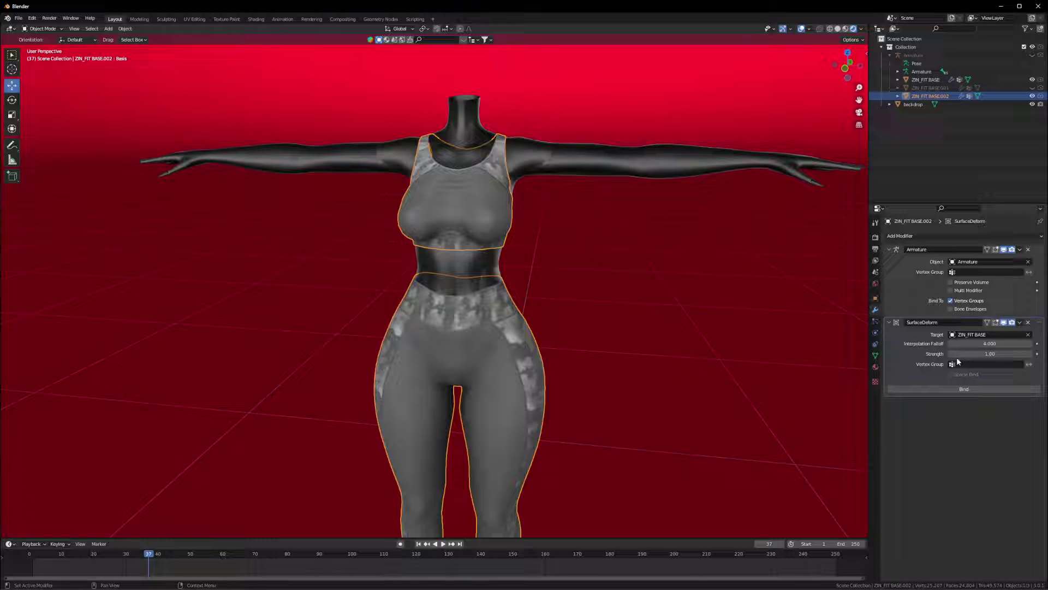
{"action": "left_click", "coordinate": [999, 335]}
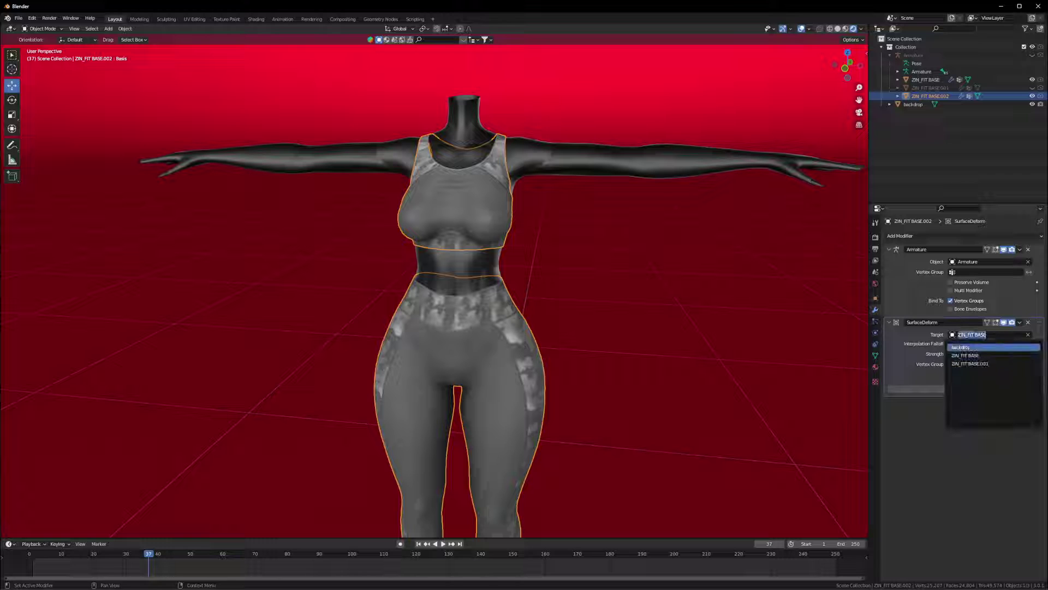
{"action": "left_click", "coordinate": [967, 354]}
{"action": "left_click", "coordinate": [1028, 334]}
{"action": "left_click", "coordinate": [1028, 334]}
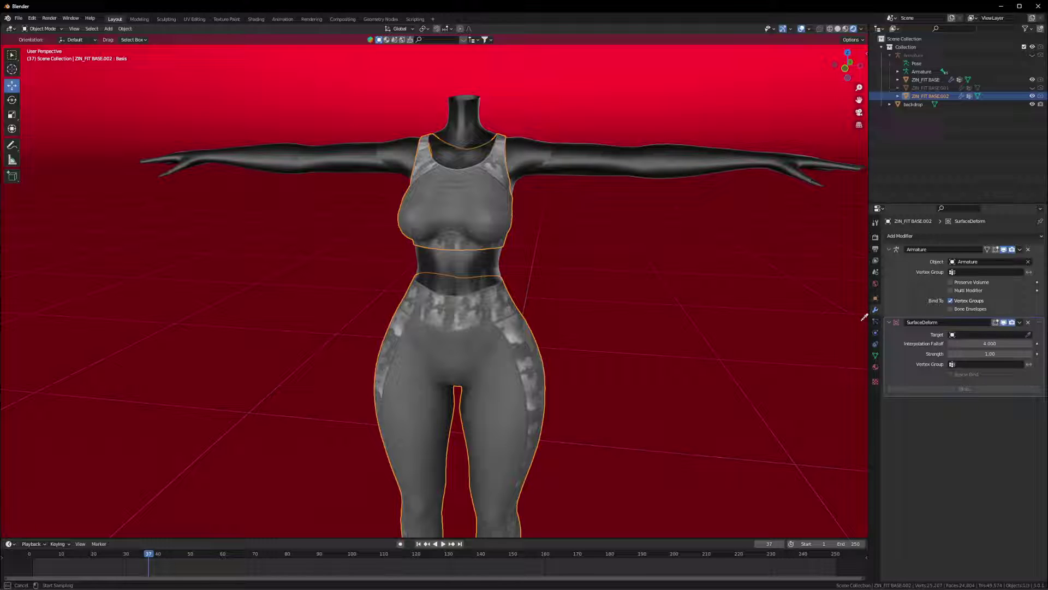
{"action": "left_click", "coordinate": [632, 158]}
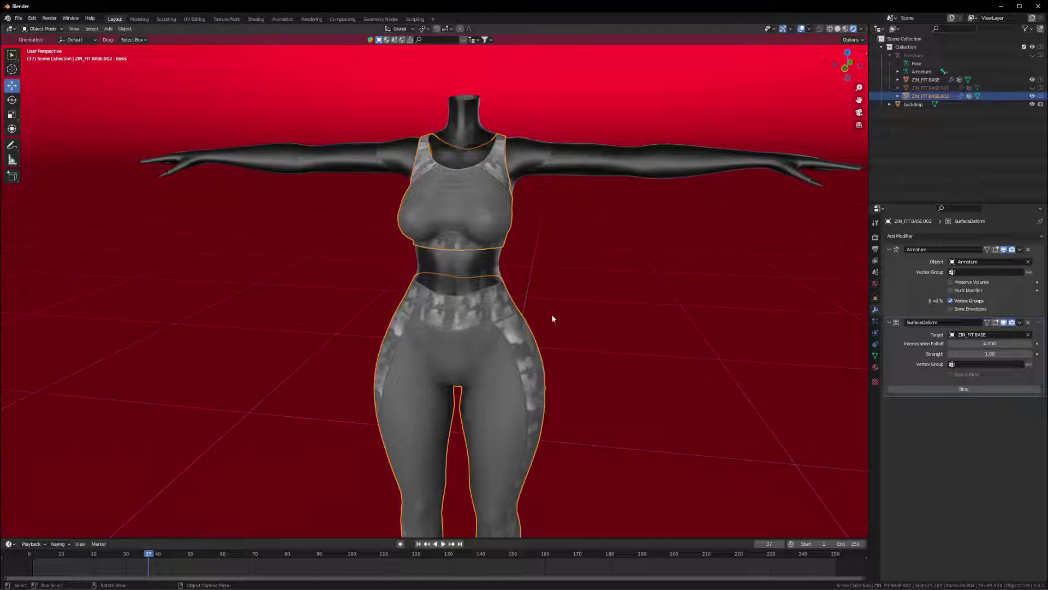
Bind the clothing's Surface Deform modifier to the target body
{"action": "middle_click_drag", "start_coordinate": [559, 322], "coordinate": [614, 298]}
{"action": "scroll", "coordinate": [614, 298], "scroll_direction": "up", "scroll_amount": 1}
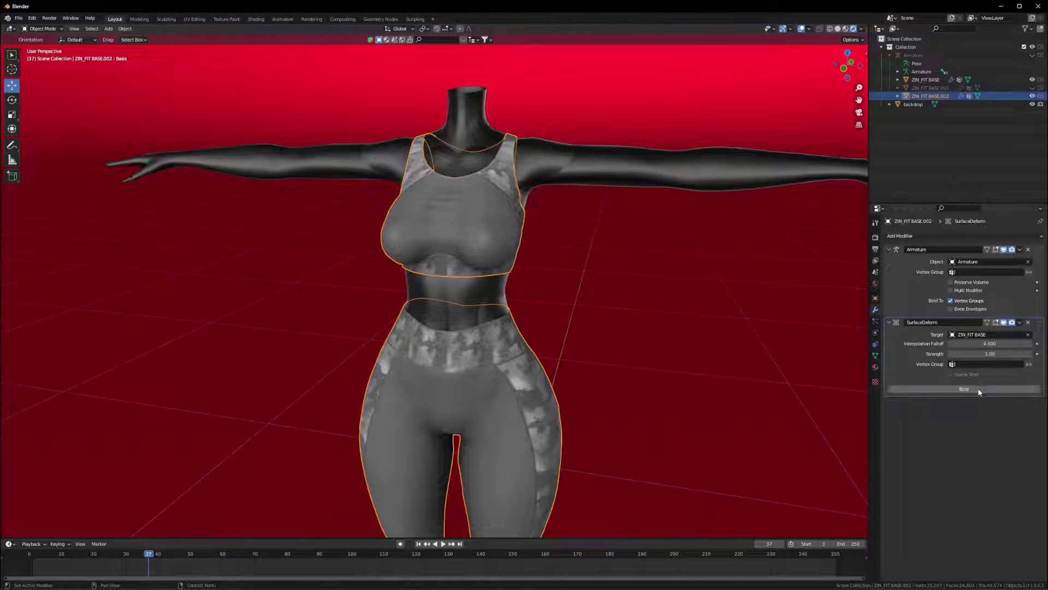
{"action": "left_click", "coordinate": [963, 388]}
Set the body mesh's Thiqq shape key value to 1.000 and inspect the clothing from the side
{"action": "middle_click_drag", "start_coordinate": [598, 425], "coordinate": [617, 421]}
{"action": "left_click", "coordinate": [464, 300]}
{"action": "mouse_move", "coordinate": [463, 300]}
{"action": "middle_mouse_down"}
{"action": "mouse_move", "coordinate": [507, 314]}
{"action": "mouse_move", "coordinate": [463, 312]}
{"action": "middle_mouse_up"}
{"action": "left_click", "coordinate": [875, 355]}
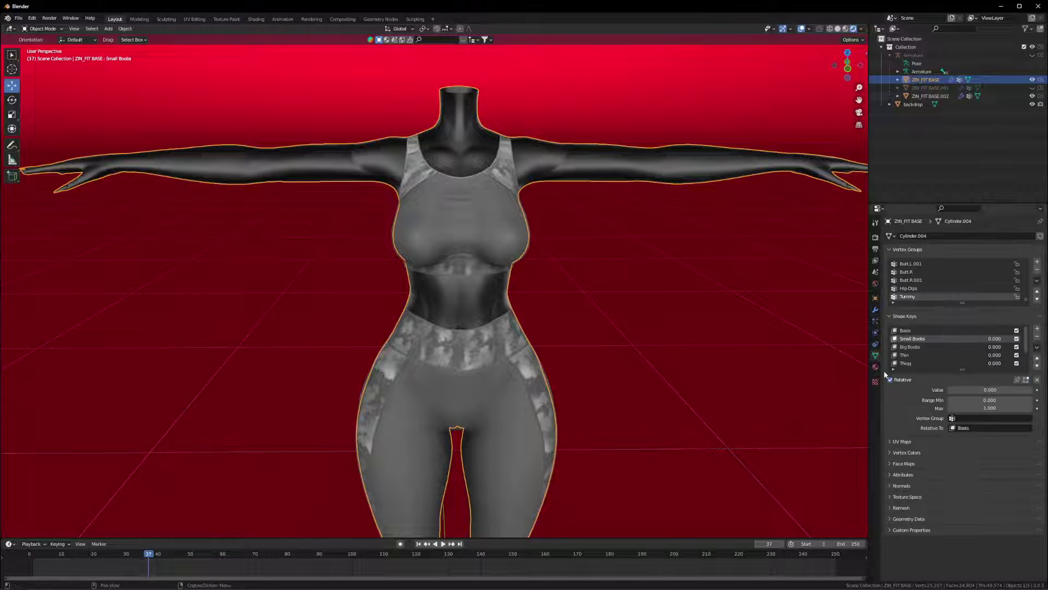
{"action": "middle_click_drag", "start_coordinate": [724, 382], "coordinate": [949, 361]}
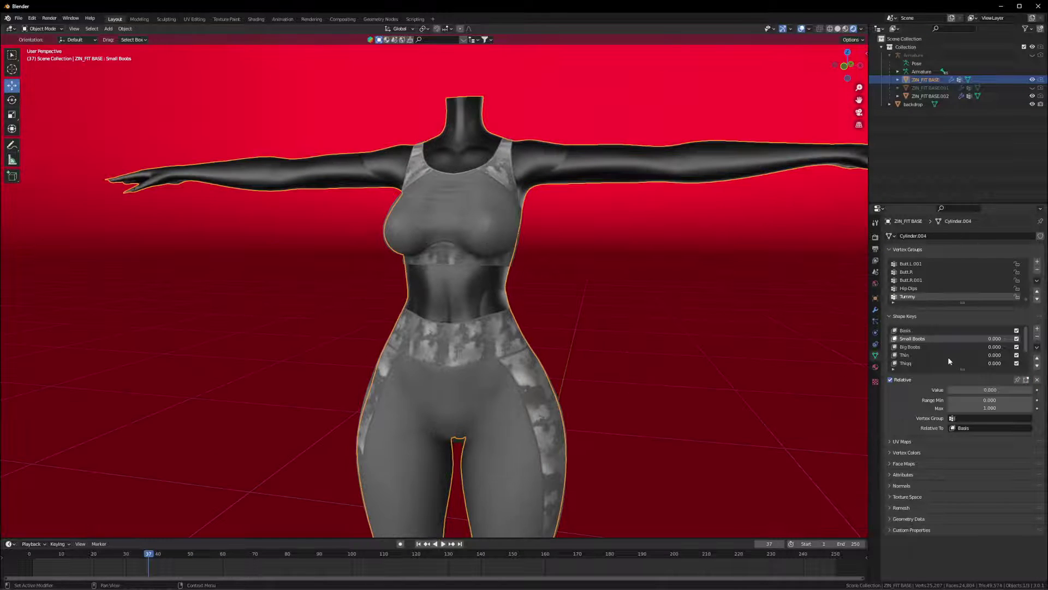
{"action": "left_click", "coordinate": [919, 363]}
{"action": "middle_click_drag", "start_coordinate": [681, 368], "coordinate": [742, 355]}
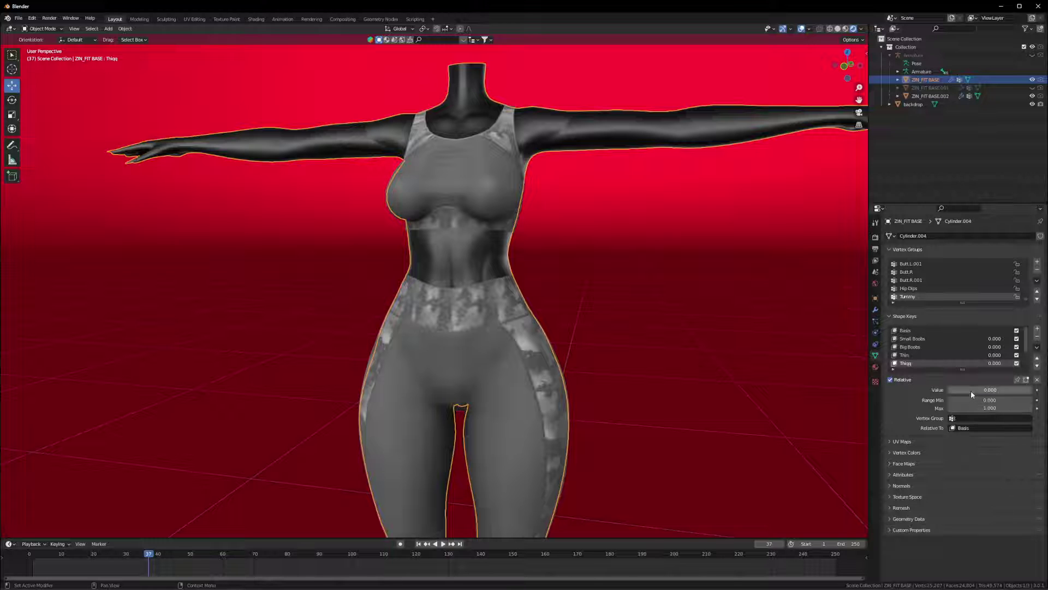
{"action": "left_click_drag", "start_coordinate": [970, 391], "coordinate": [1032, 391]}
{"action": "middle_click_drag", "start_coordinate": [615, 402], "coordinate": [826, 407]}
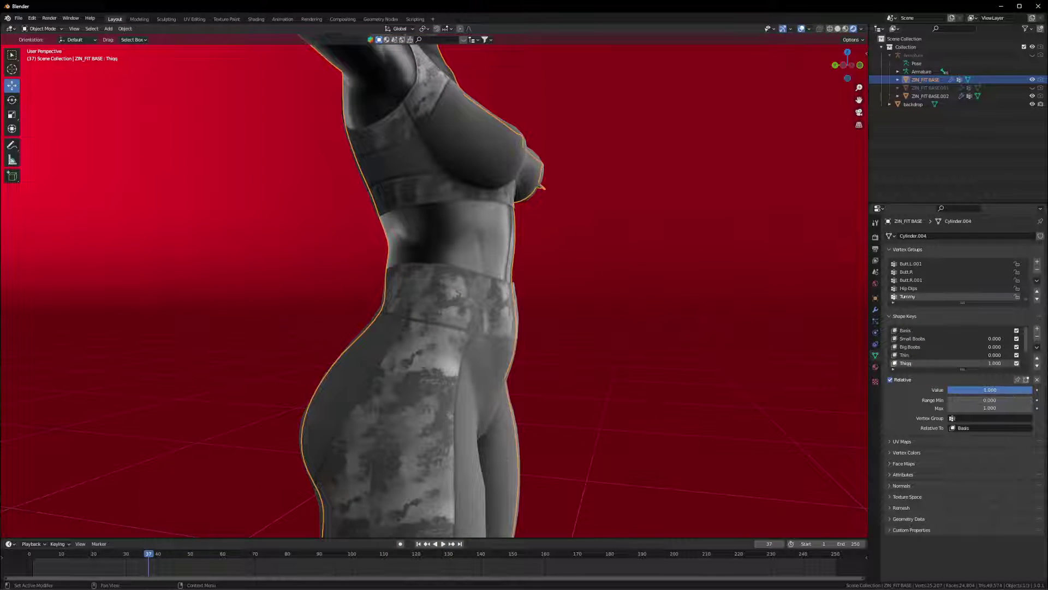
Vary the body's Thiqq shape key to check how the clothing follows, ending at 1.000, and deselect the body
{"action": "mouse_move", "coordinate": [1030, 390]}
{"action": "left_mouse_down"}
{"action": "mouse_move", "coordinate": [948, 390]}
{"action": "mouse_move", "coordinate": [1032, 391]}
{"action": "left_mouse_up"}
{"action": "left_click", "coordinate": [437, 281]}
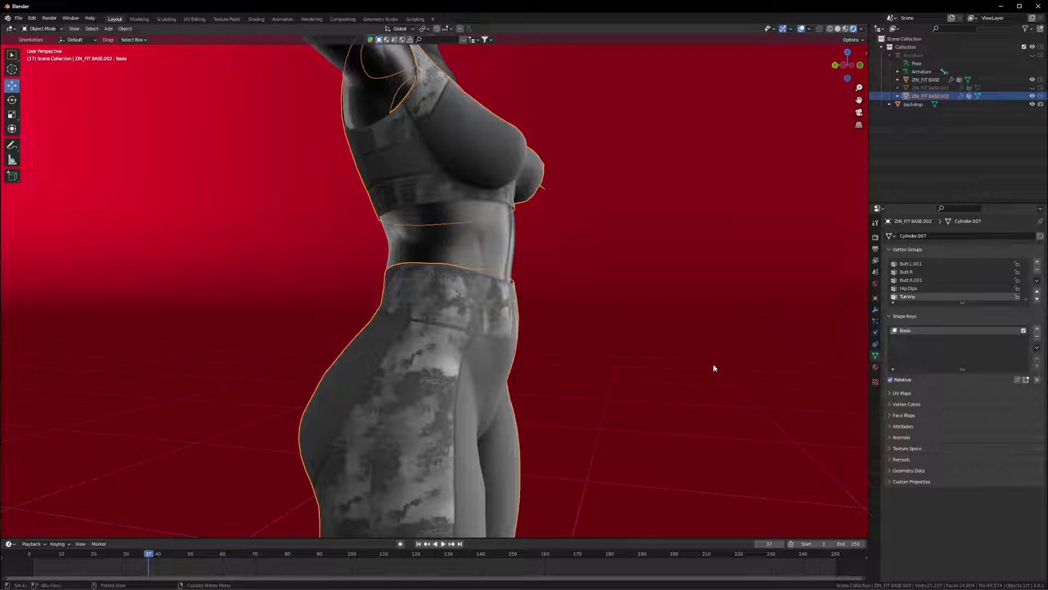
{"action": "left_click", "coordinate": [447, 251]}
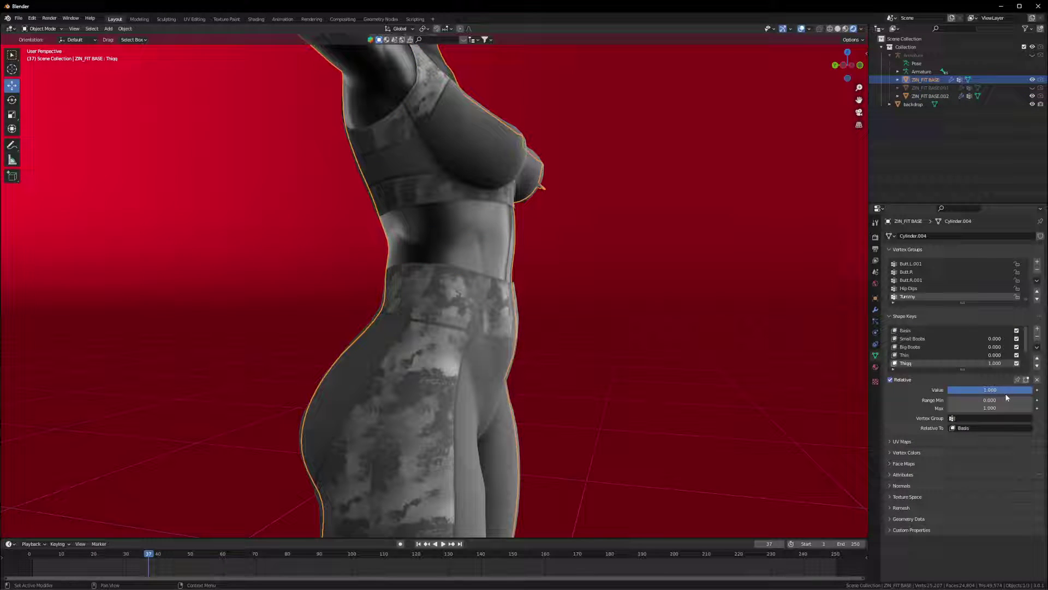
{"action": "mouse_move", "coordinate": [971, 395]}
{"action": "left_mouse_down"}
{"action": "mouse_move", "coordinate": [868, 387]}
{"action": "mouse_move", "coordinate": [952, 388]}
{"action": "left_mouse_up"}
{"action": "middle_click_drag", "start_coordinate": [633, 384], "coordinate": [560, 392]}
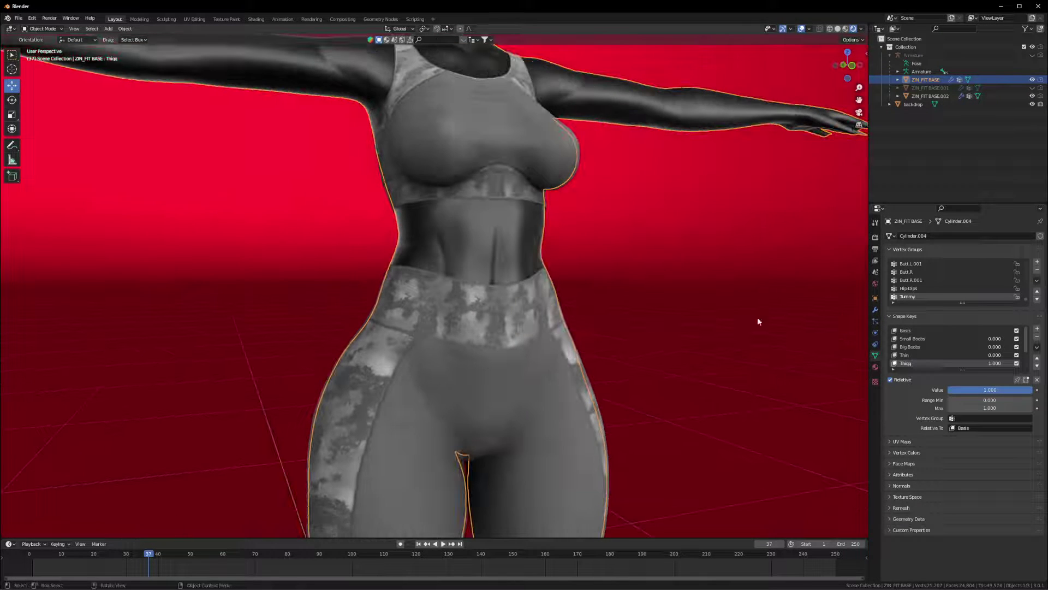
{"action": "left_click", "coordinate": [499, 307]}
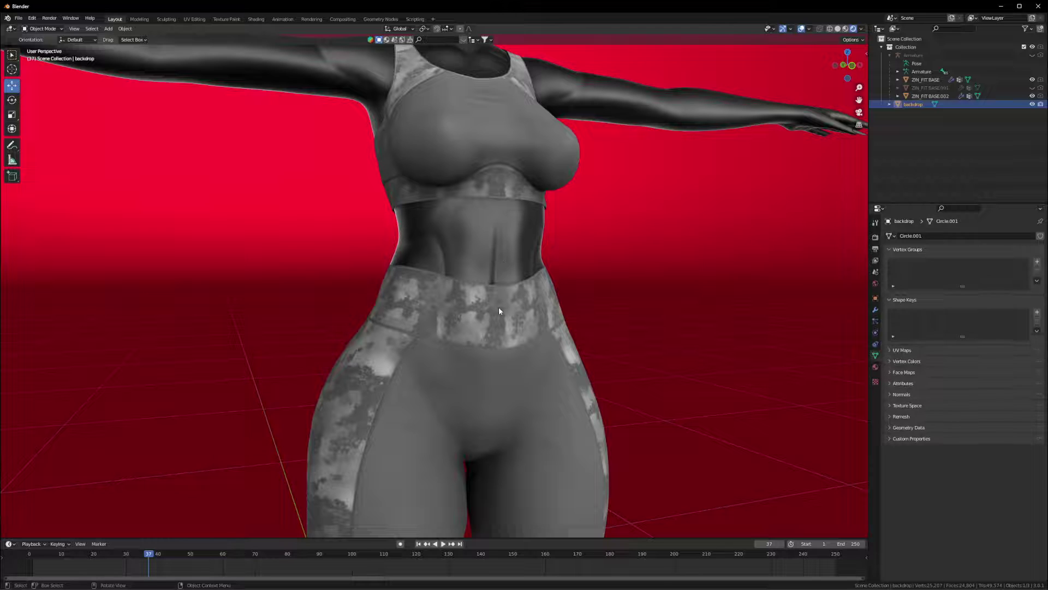
Apply the clothing's Surface Deform modifier as a shape key
{"action": "left_click", "coordinate": [876, 310]}
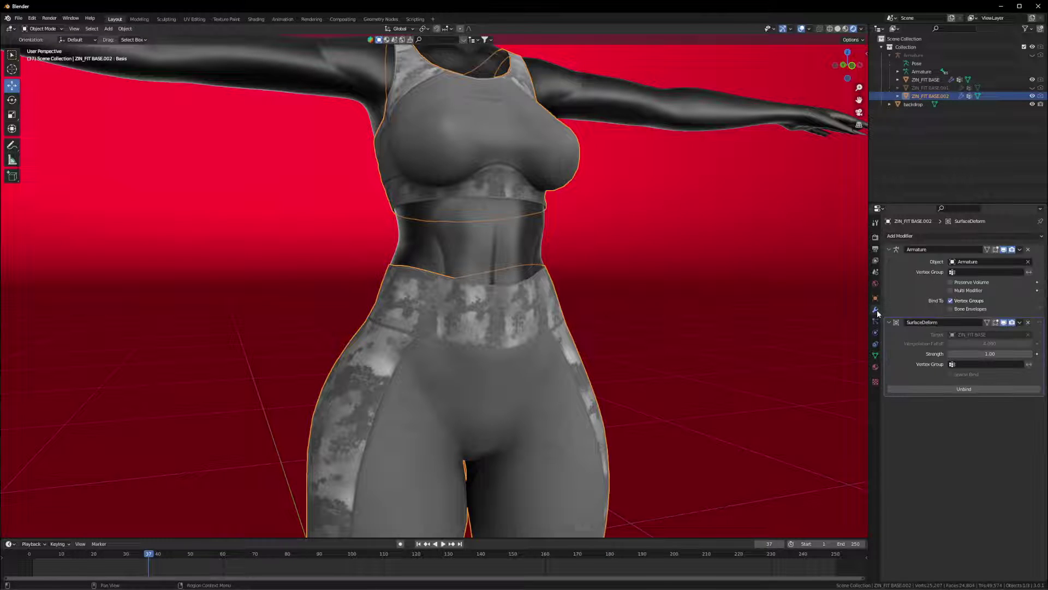
{"action": "left_click", "coordinate": [1020, 322]}
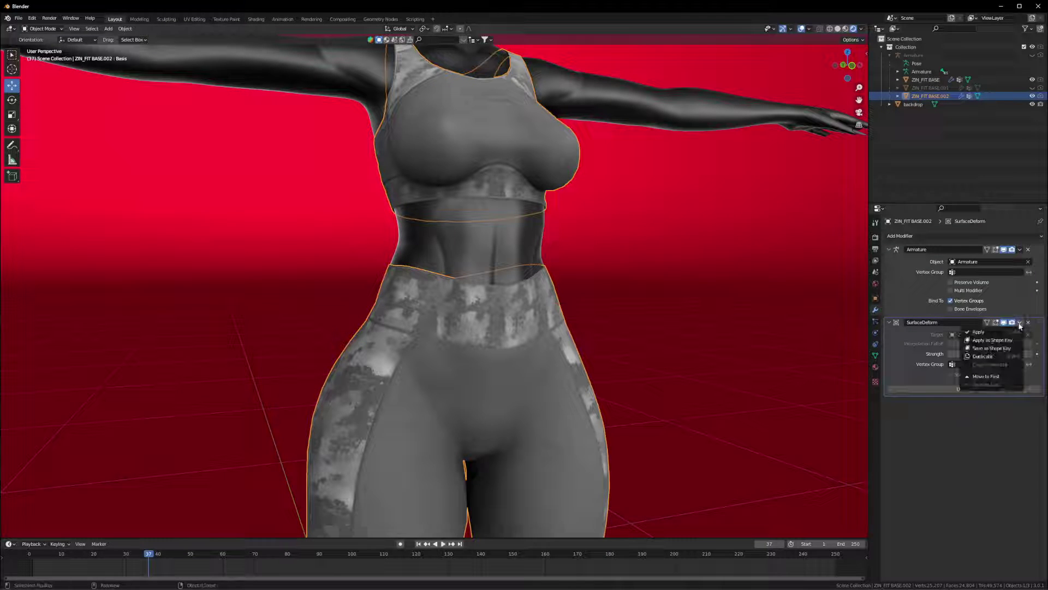
{"action": "left_click", "coordinate": [979, 332]}
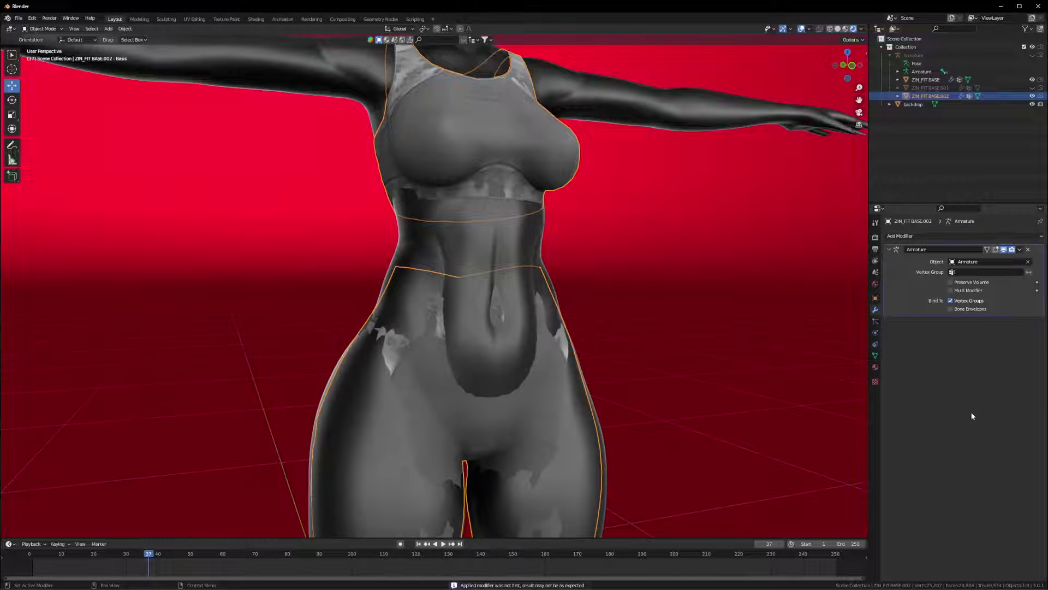
{"action": "middle_click_drag", "start_coordinate": [582, 330], "coordinate": [607, 326]}
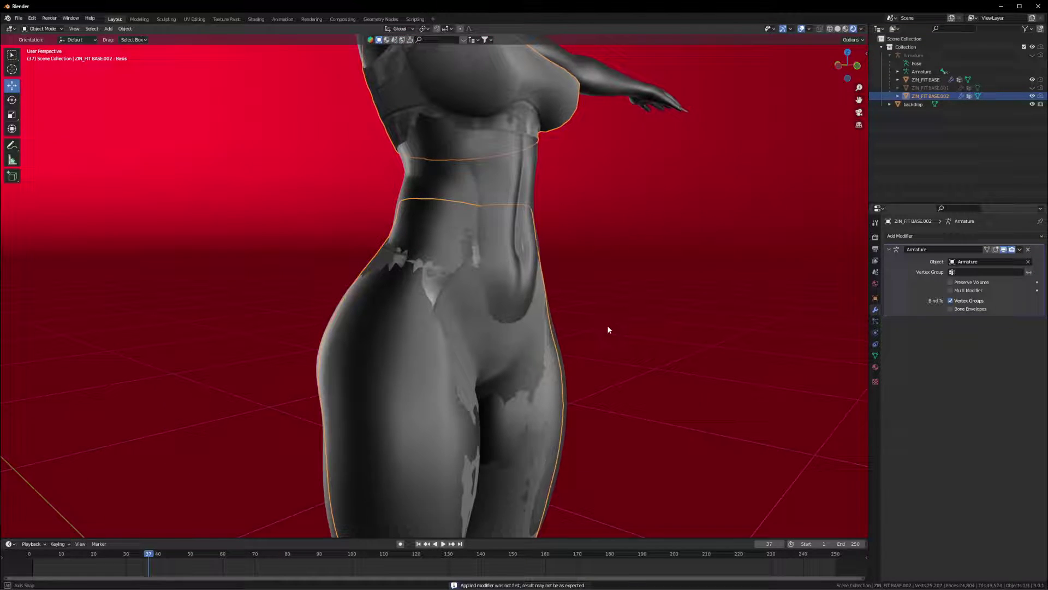
Rename the clothing's SurfaceDeform shape key to Thiqq, matching the body's shape key
{"action": "left_click", "coordinate": [512, 352]}
{"action": "left_click", "coordinate": [875, 355]}
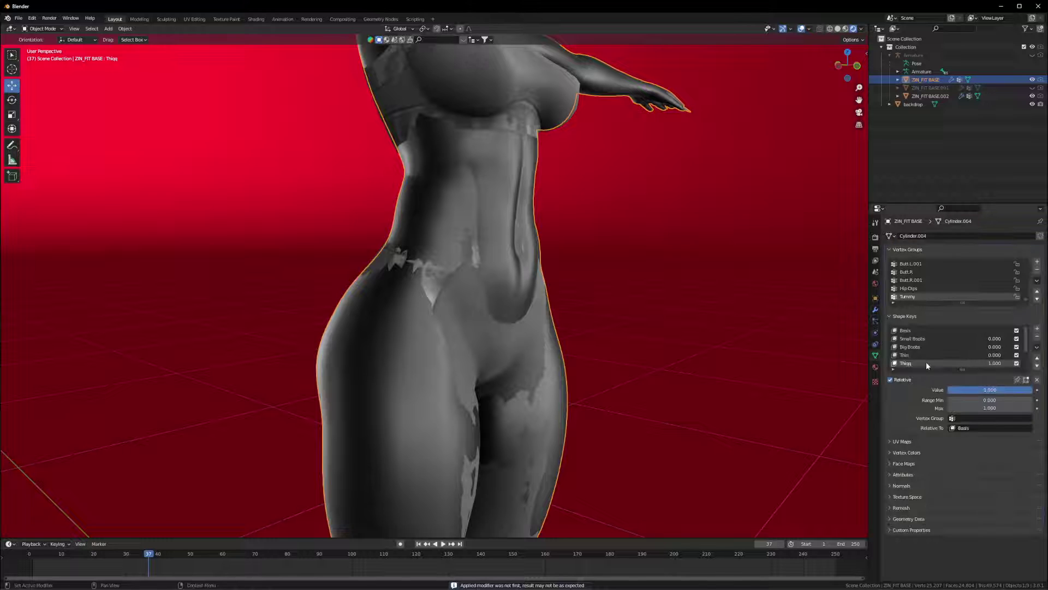
{"action": "left_click", "coordinate": [498, 352]}
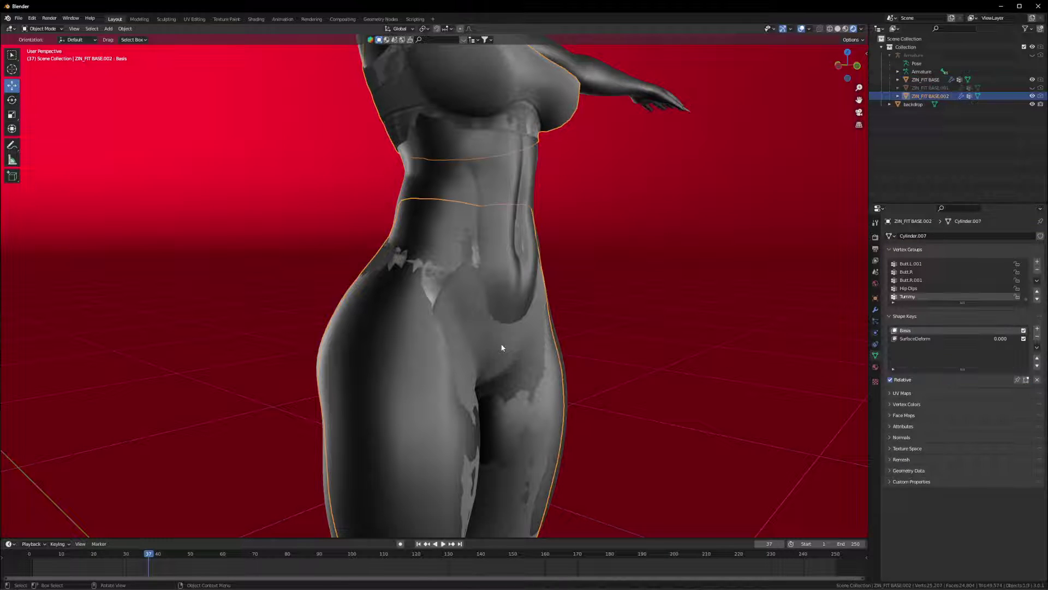
{"action": "double_click", "coordinate": [952, 339]}
{"action": "type", "text": "T"}
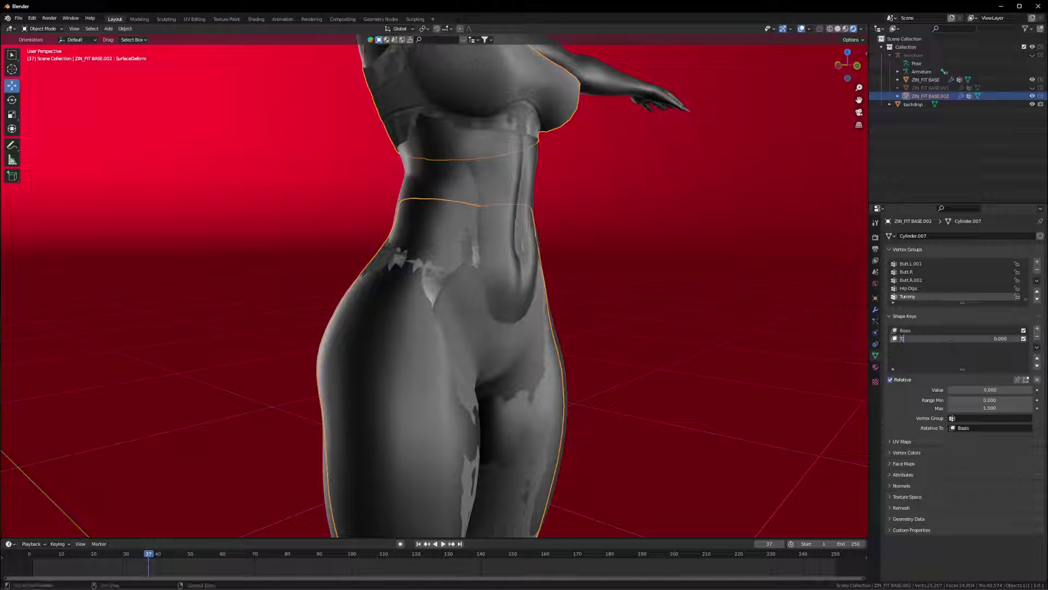
{"action": "type", "text": "um"}
{"action": "type", "text": "qq"}
{"action": "key", "text": "Return"}
Set the clothing's Thiqq shape key value to 1.000 and check its fit over the whole body
{"action": "scroll", "coordinate": [495, 331], "scroll_direction": "down", "scroll_amount": 1}
{"action": "middle_click_drag", "start_coordinate": [495, 332], "coordinate": [470, 339]}
{"action": "left_click_drag", "start_coordinate": [991, 390], "coordinate": [1032, 389]}
{"action": "scroll", "coordinate": [562, 375], "scroll_direction": "down", "scroll_amount": 4}
{"action": "mouse_move", "coordinate": [545, 381]}
{"action": "middle_mouse_down"}
{"action": "mouse_move", "coordinate": [519, 386]}
{"action": "mouse_move", "coordinate": [522, 403]}
{"action": "mouse_move", "coordinate": [542, 368]}
{"action": "mouse_move", "coordinate": [524, 367]}
{"action": "mouse_move", "coordinate": [541, 362]}
{"action": "middle_mouse_up"}
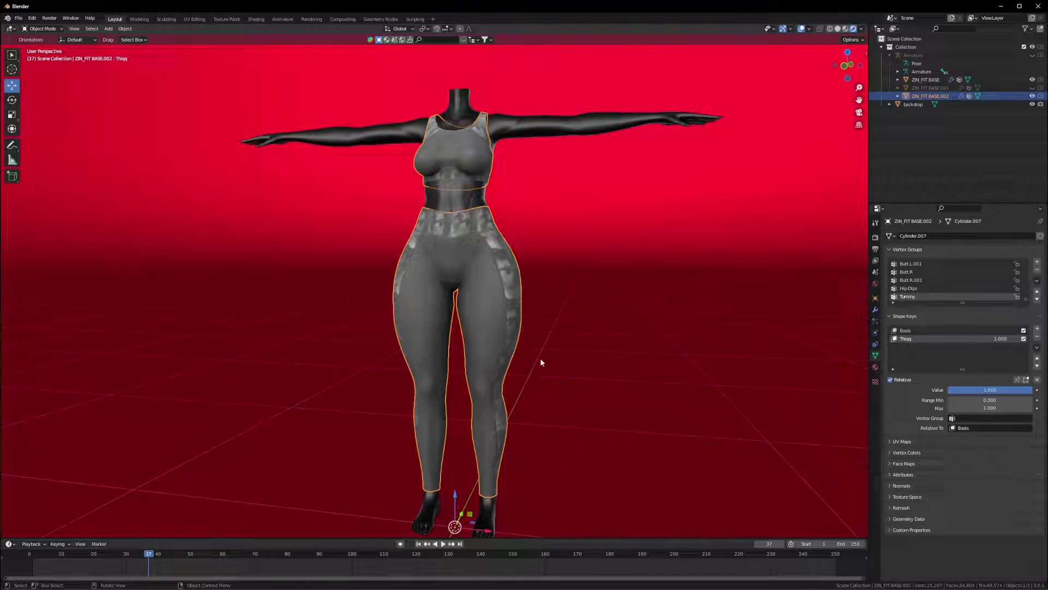
Reset the Thiqq shape key to 0.000 on both the clothing and the body mesh
{"action": "middle_click_drag", "start_coordinate": [786, 346], "coordinate": [687, 266]}
{"action": "left_click", "coordinate": [448, 188]}
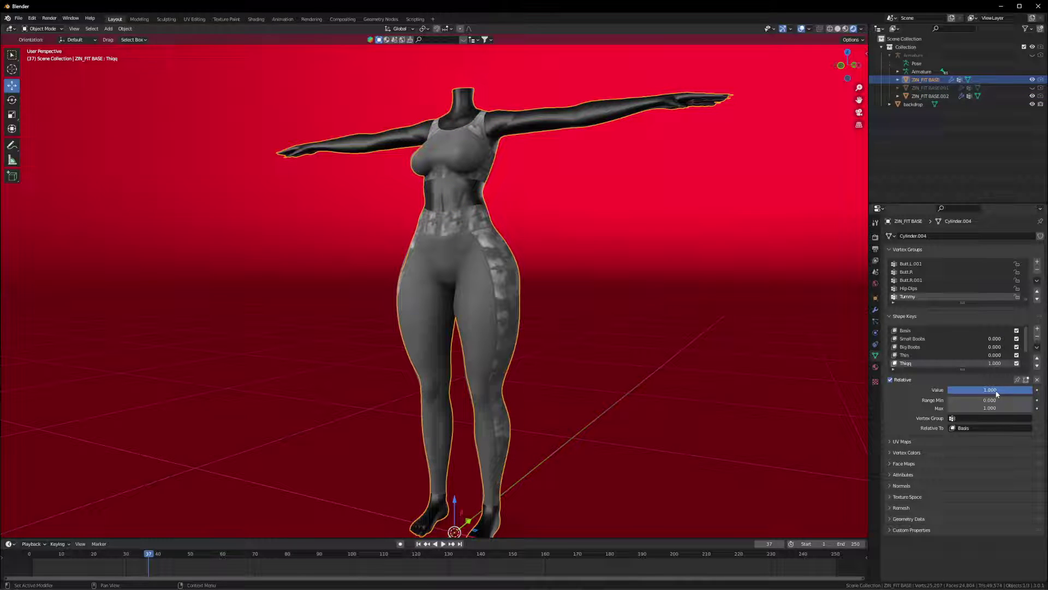
{"action": "left_click", "coordinate": [486, 318]}
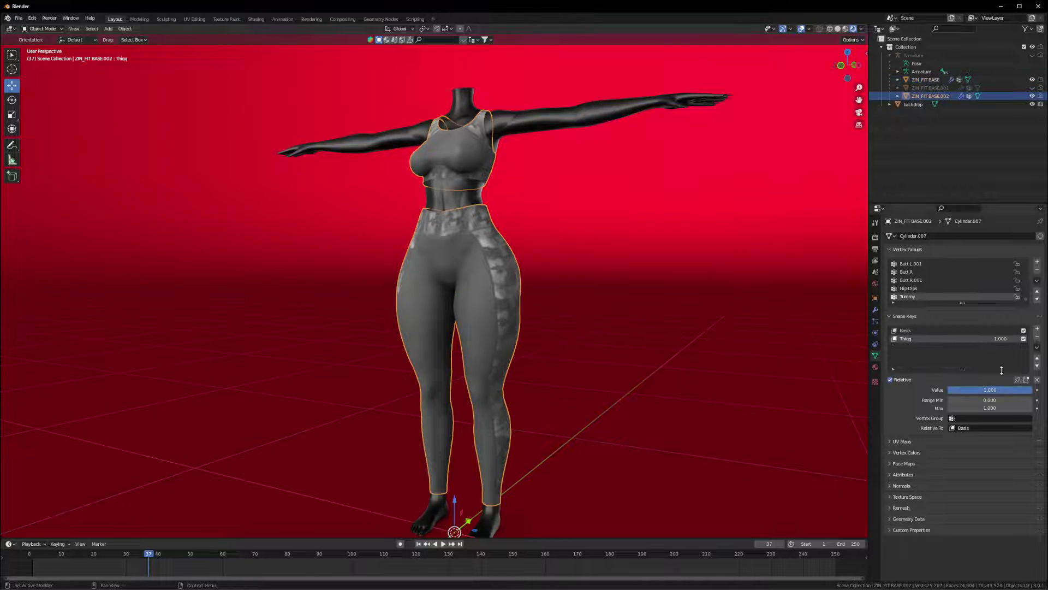
{"action": "left_click_drag", "start_coordinate": [1029, 390], "coordinate": [948, 389]}
{"action": "middle_click_drag", "start_coordinate": [635, 311], "coordinate": [657, 373], "text": "shift"}
{"action": "middle_click_drag", "start_coordinate": [578, 307], "coordinate": [576, 346], "text": "shift"}
{"action": "scroll", "coordinate": [575, 346], "scroll_direction": "up", "scroll_amount": 1}
{"action": "scroll", "coordinate": [576, 346], "scroll_direction": "up", "scroll_amount": 3}
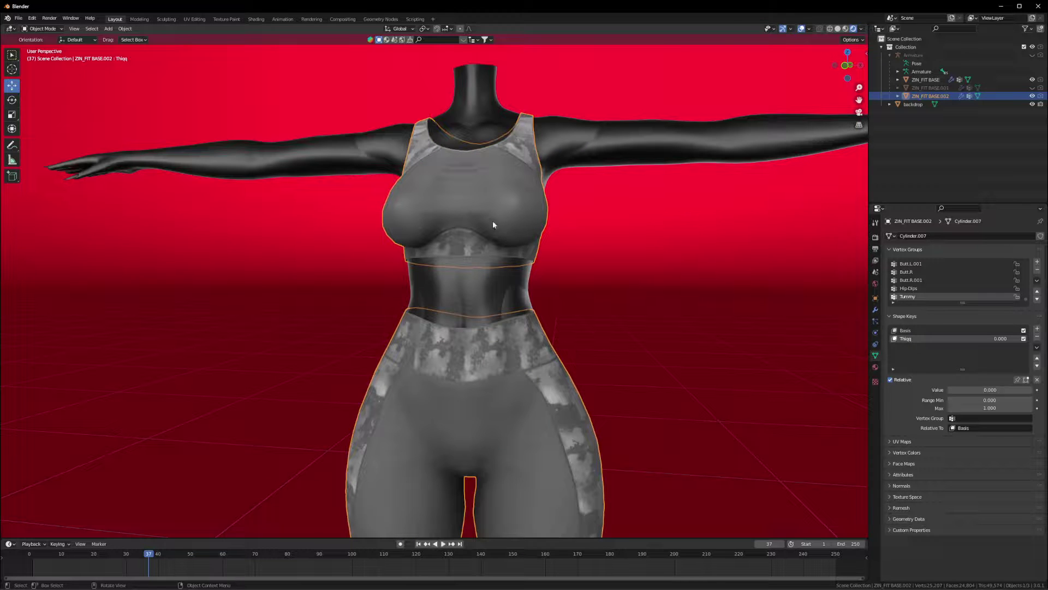
{"action": "middle_click_drag", "start_coordinate": [493, 224], "coordinate": [523, 311]}
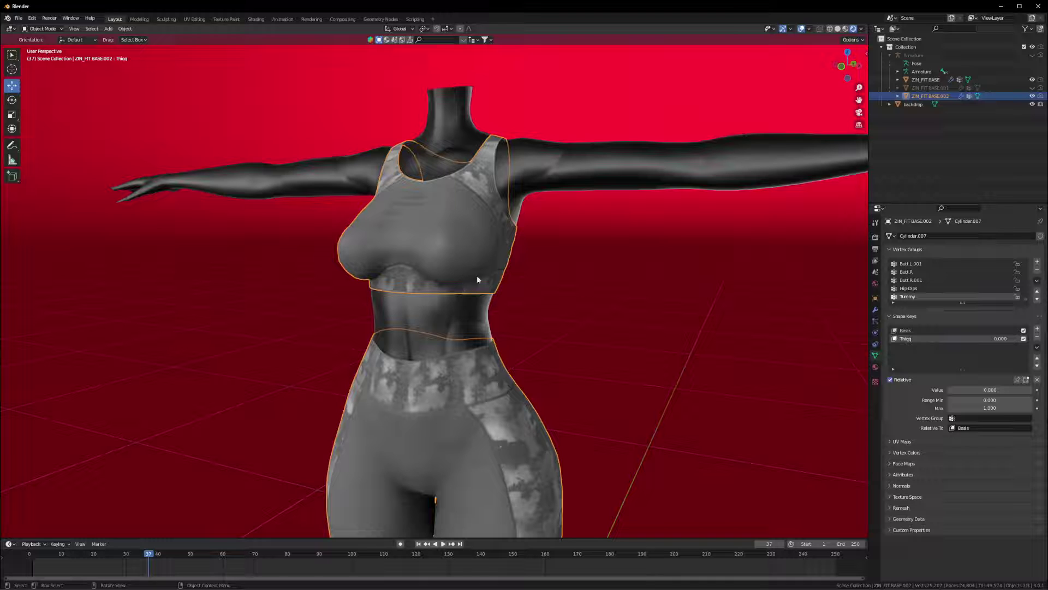
{"action": "left_click", "coordinate": [435, 316]}
{"action": "mouse_move", "coordinate": [974, 391]}
{"action": "left_mouse_down"}
{"action": "mouse_move", "coordinate": [1035, 391]}
{"action": "mouse_move", "coordinate": [971, 392]}
{"action": "left_mouse_up"}
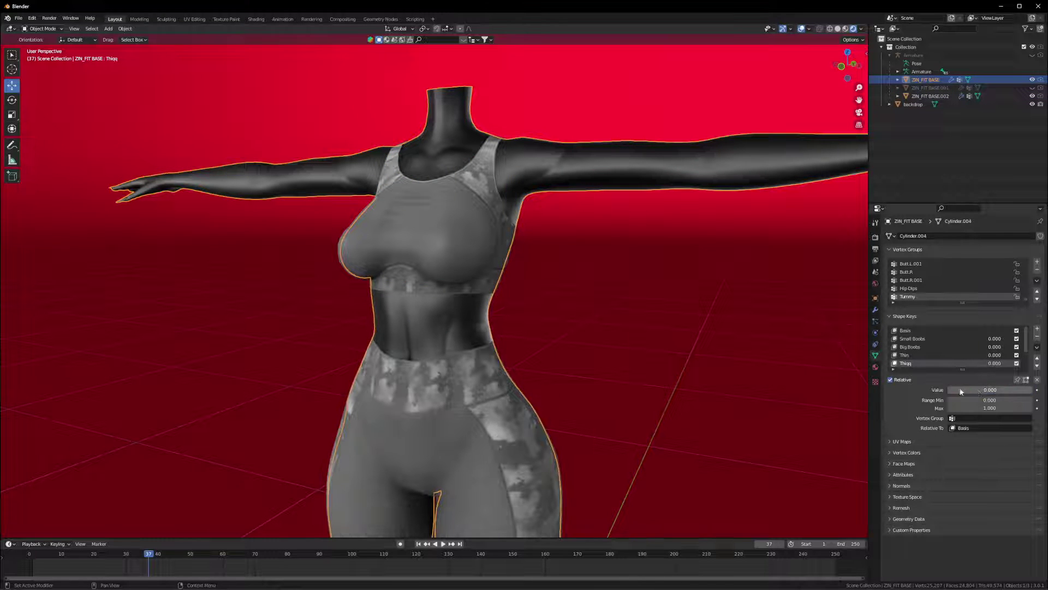
{"action": "left_click", "coordinate": [407, 355]}
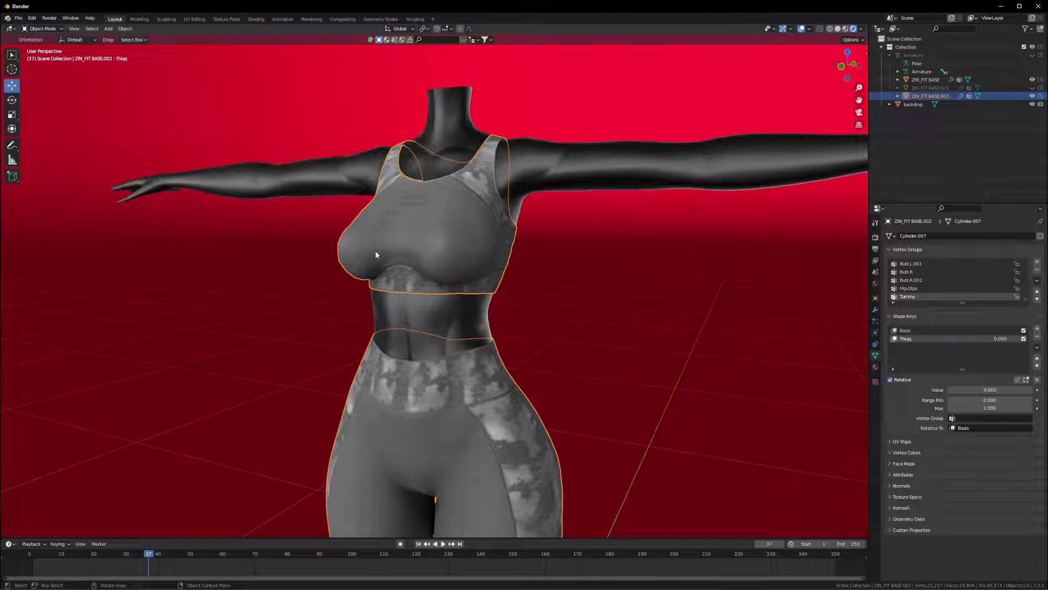
{"action": "left_click", "coordinate": [404, 289]}
{"action": "left_click", "coordinate": [404, 290]}
{"action": "left_click", "coordinate": [405, 296]}
{"action": "scroll", "coordinate": [436, 301], "scroll_direction": "down", "scroll_amount": 5}
{"action": "left_click", "coordinate": [447, 302]}
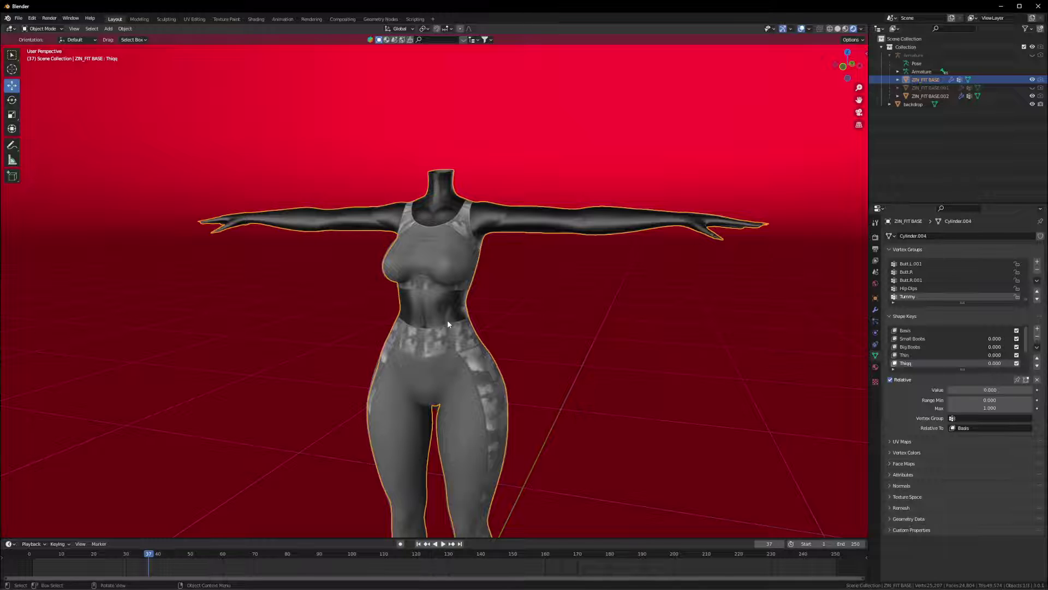
{"action": "scroll", "coordinate": [447, 319], "scroll_direction": "up", "scroll_amount": 2}
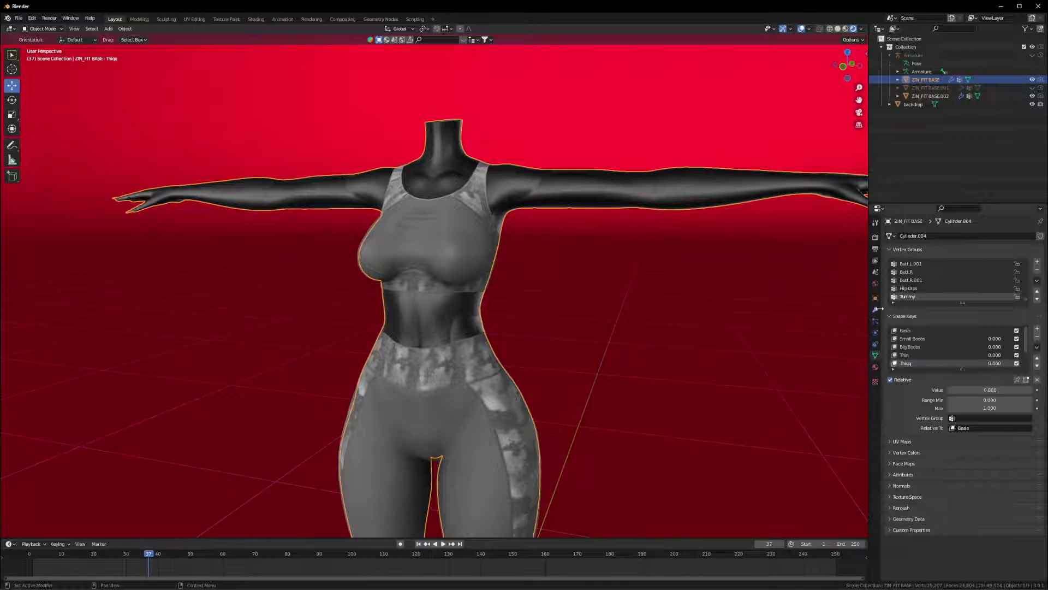
{"action": "left_click", "coordinate": [875, 309]}
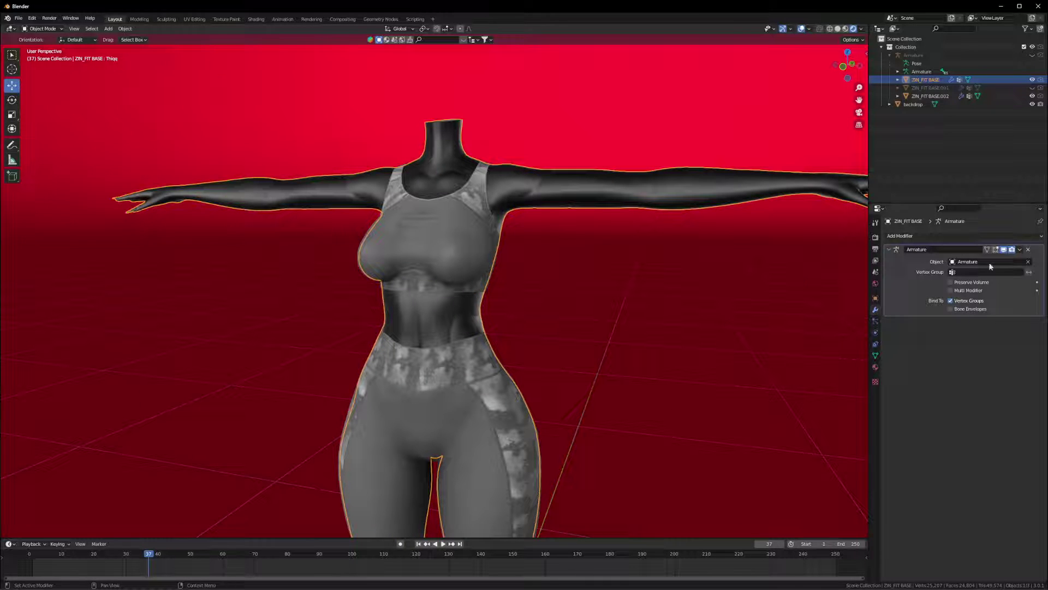
{"action": "left_click", "coordinate": [940, 237]}
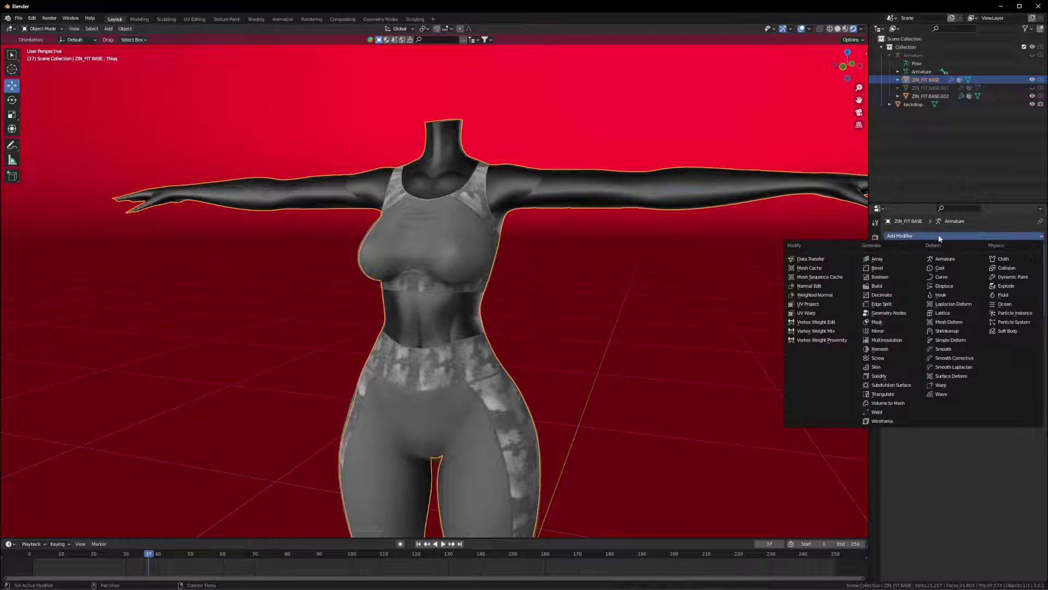
{"action": "left_click", "coordinate": [965, 377]}
Add a new Surface Deform modifier to the clothing mesh ZIN_FIT BASE.002
{"action": "left_click", "coordinate": [929, 96]}
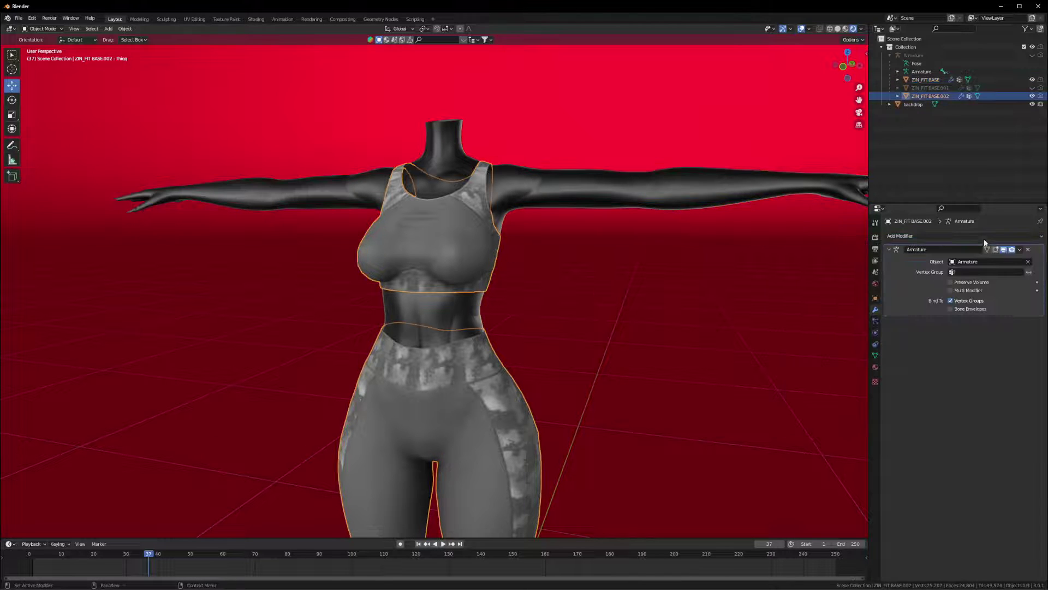
{"action": "left_click", "coordinate": [975, 236]}
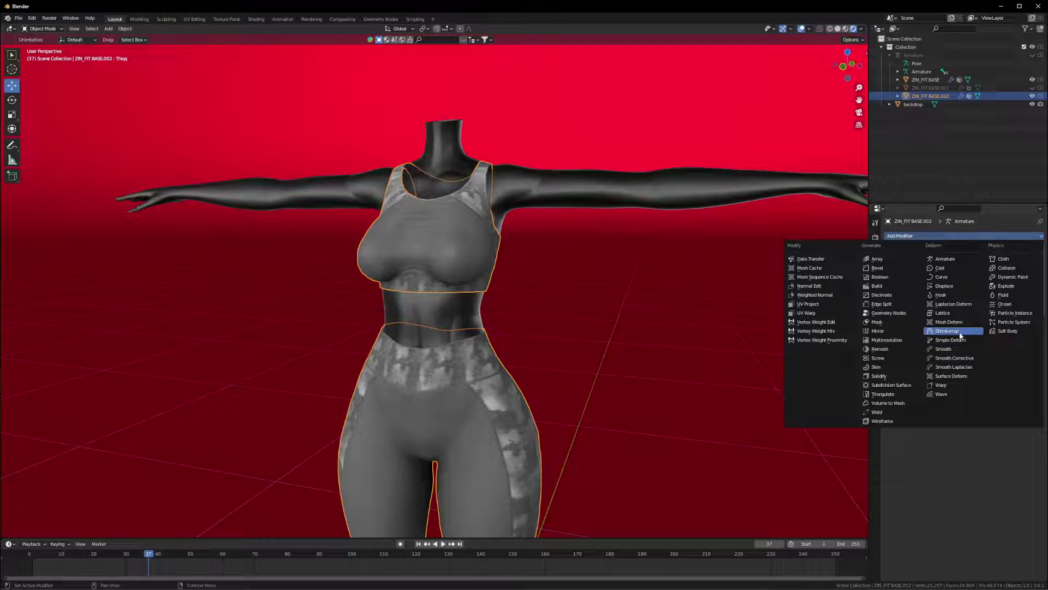
{"action": "left_click", "coordinate": [959, 377]}
{"action": "mouse_move", "coordinate": [562, 306]}
{"action": "middle_mouse_down"}
{"action": "mouse_move", "coordinate": [554, 296]}
{"action": "mouse_move", "coordinate": [578, 299]}
{"action": "middle_mouse_up"}
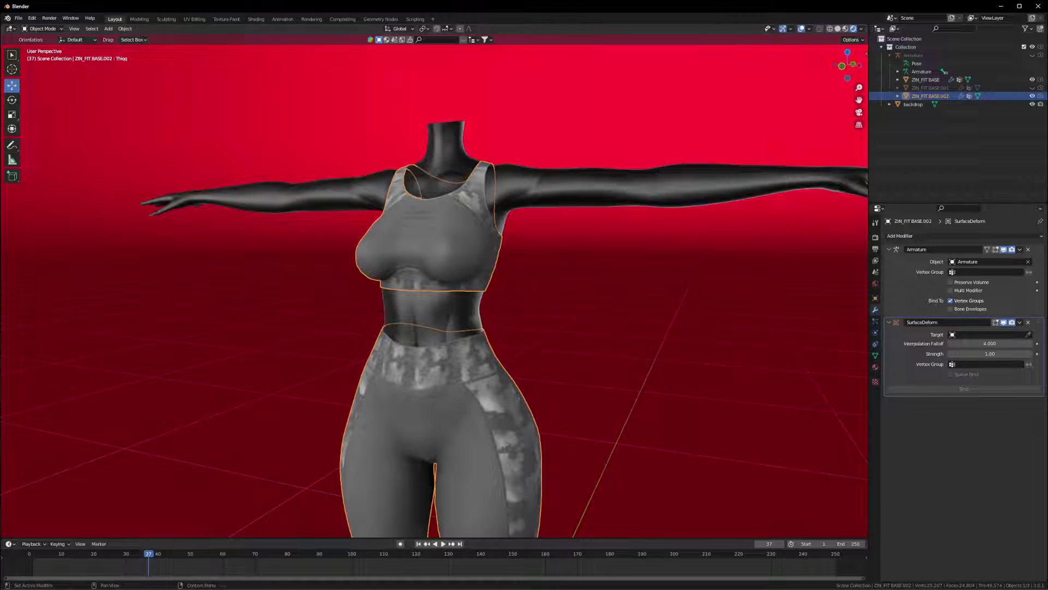
Target the clothing's new Surface Deform modifier at the body mesh ZIN_FIT BASE and bind it
{"action": "left_click", "coordinate": [1028, 334]}
{"action": "left_click", "coordinate": [621, 185]}
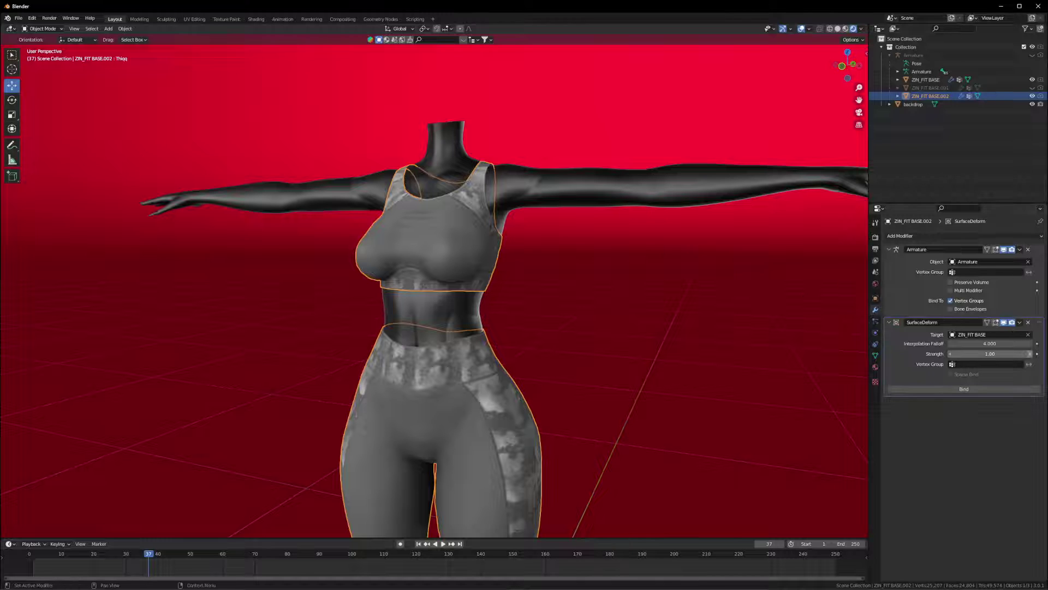
{"action": "middle_click_drag", "start_coordinate": [668, 322], "coordinate": [666, 305]}
{"action": "left_click", "coordinate": [1003, 388]}
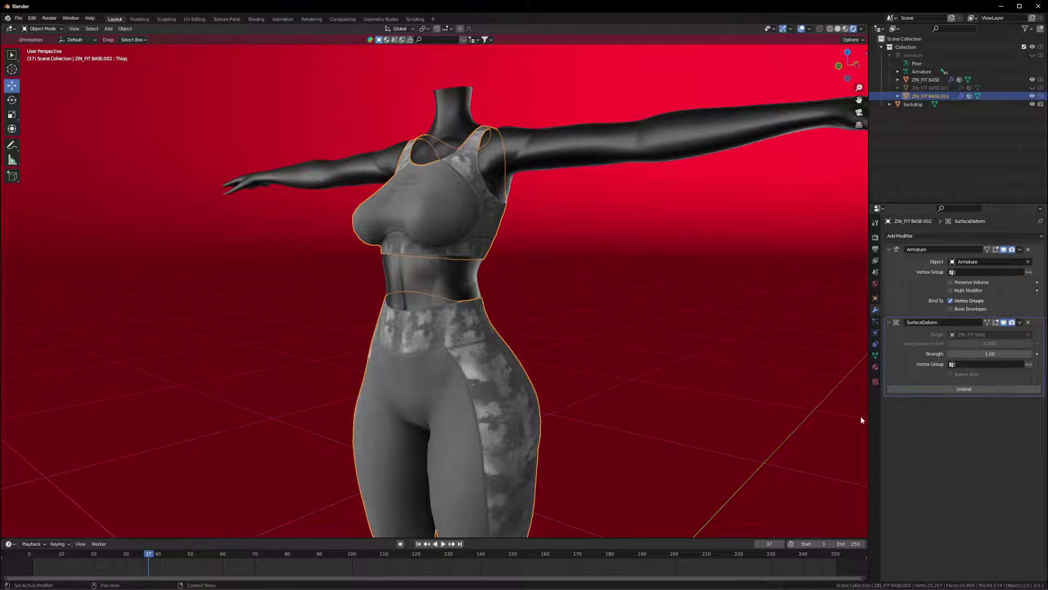
Set the body's Big Boobs shape key to 1.000 and inspect the clothing from the front and back
{"action": "middle_click_drag", "start_coordinate": [469, 286], "coordinate": [504, 296]}
{"action": "left_click", "coordinate": [449, 279]}
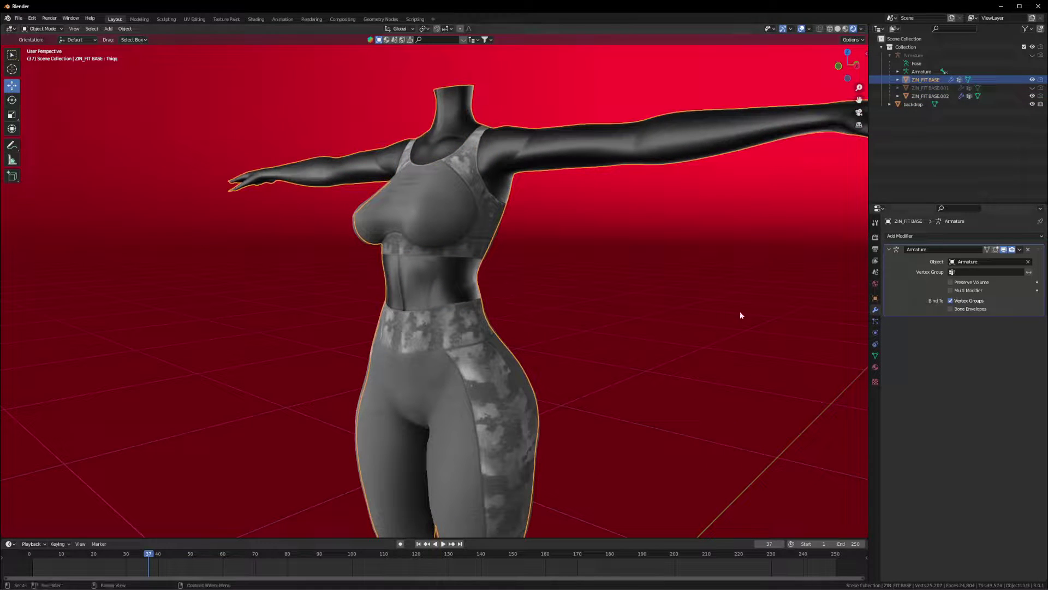
{"action": "left_click", "coordinate": [875, 356]}
{"action": "middle_click_drag", "start_coordinate": [765, 339], "coordinate": [569, 312]}
{"action": "left_click", "coordinate": [948, 347]}
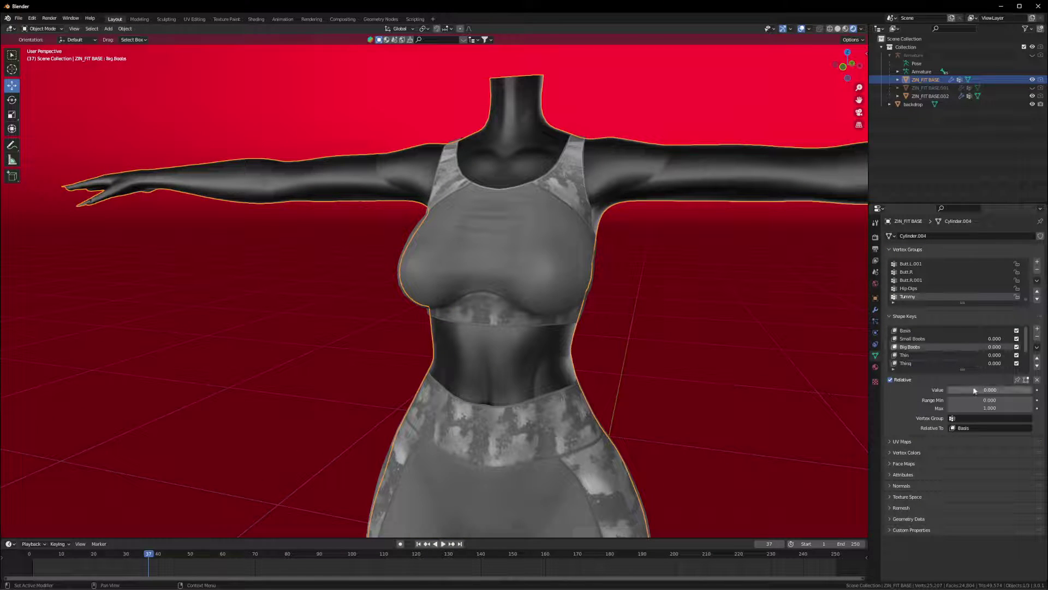
{"action": "left_click_drag", "start_coordinate": [974, 389], "coordinate": [1042, 389]}
{"action": "scroll", "coordinate": [562, 312], "scroll_direction": "up", "scroll_amount": 2}
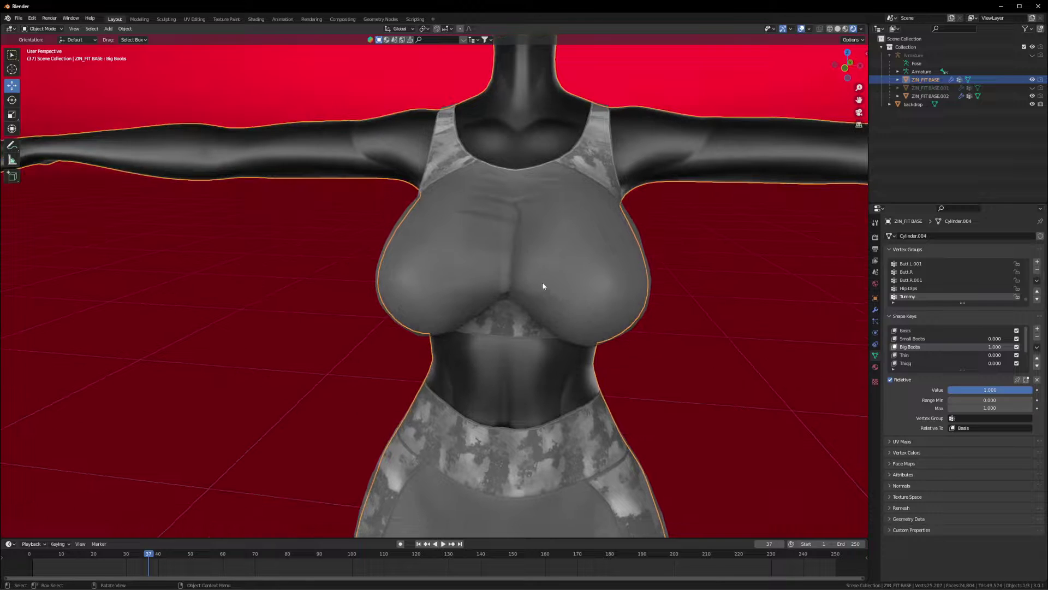
{"action": "middle_click_drag", "start_coordinate": [519, 293], "coordinate": [445, 318]}
{"action": "scroll", "coordinate": [445, 318], "scroll_direction": "up", "scroll_amount": 2}
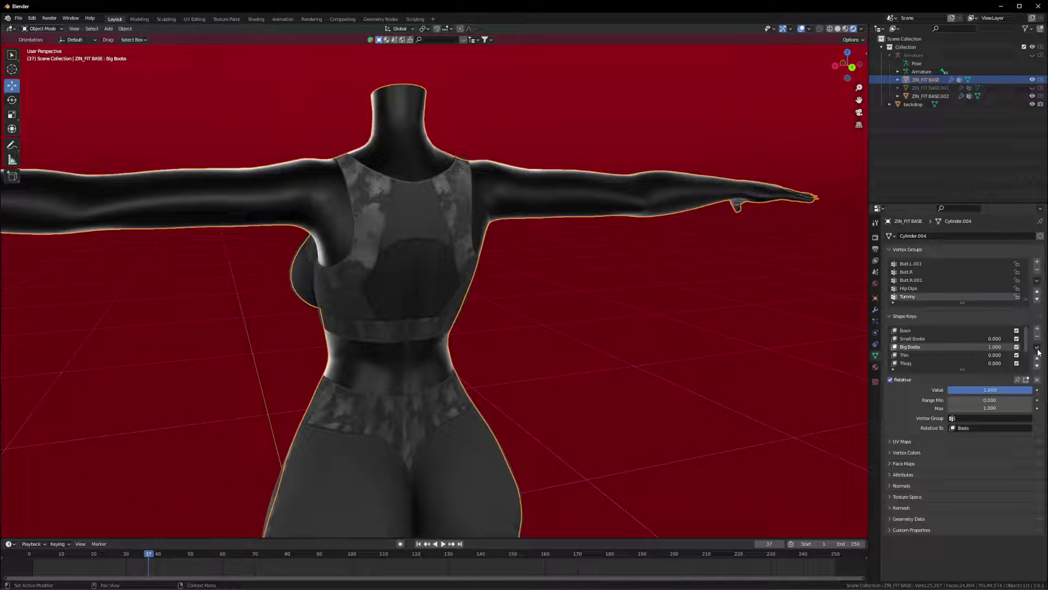
{"action": "left_click", "coordinate": [1038, 348]}
Apply the second Surface Deform modifier on the clothing as a shape key
{"action": "left_click", "coordinate": [363, 196]}
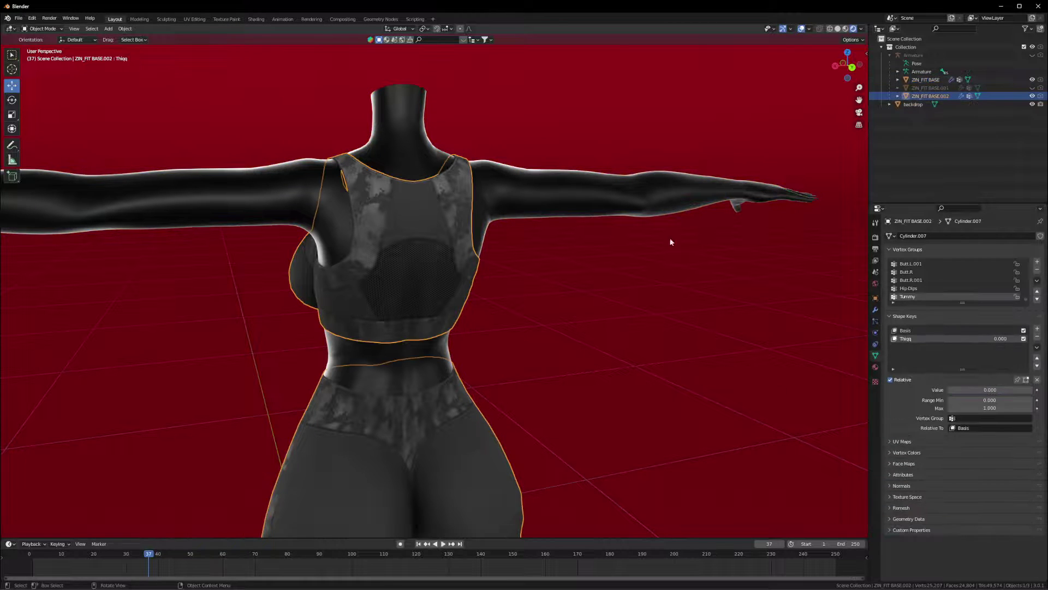
{"action": "middle_click_drag", "start_coordinate": [370, 245], "coordinate": [393, 306]}
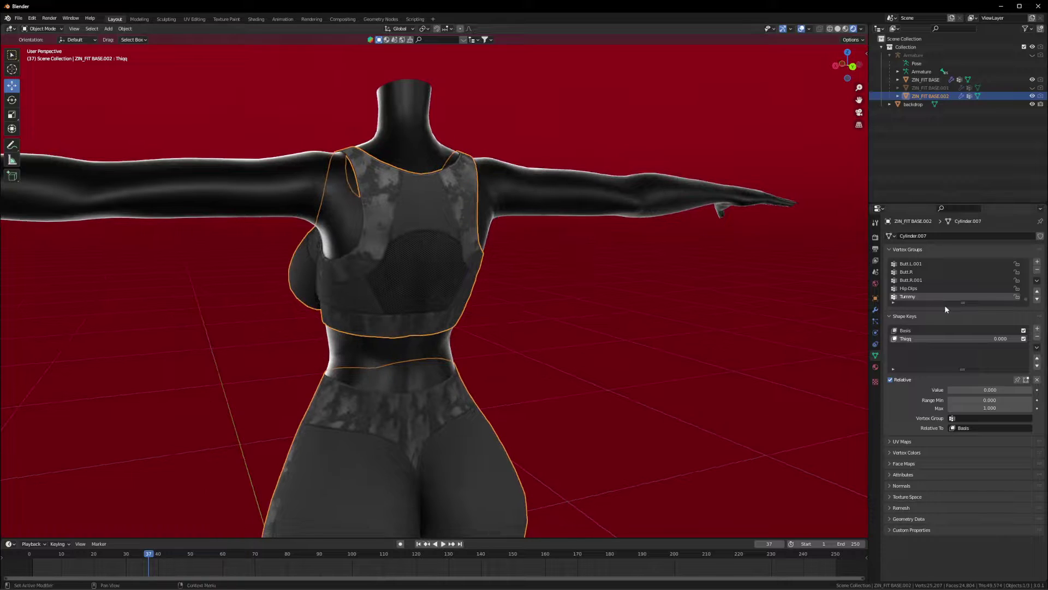
{"action": "left_click", "coordinate": [875, 309]}
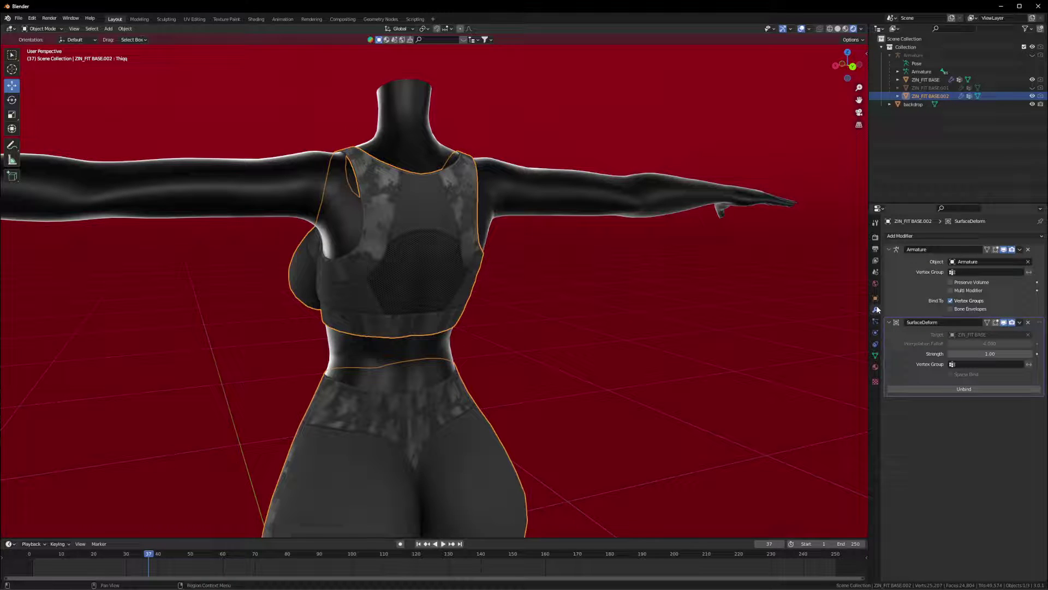
{"action": "left_click", "coordinate": [1019, 322]}
{"action": "left_click", "coordinate": [1008, 337]}
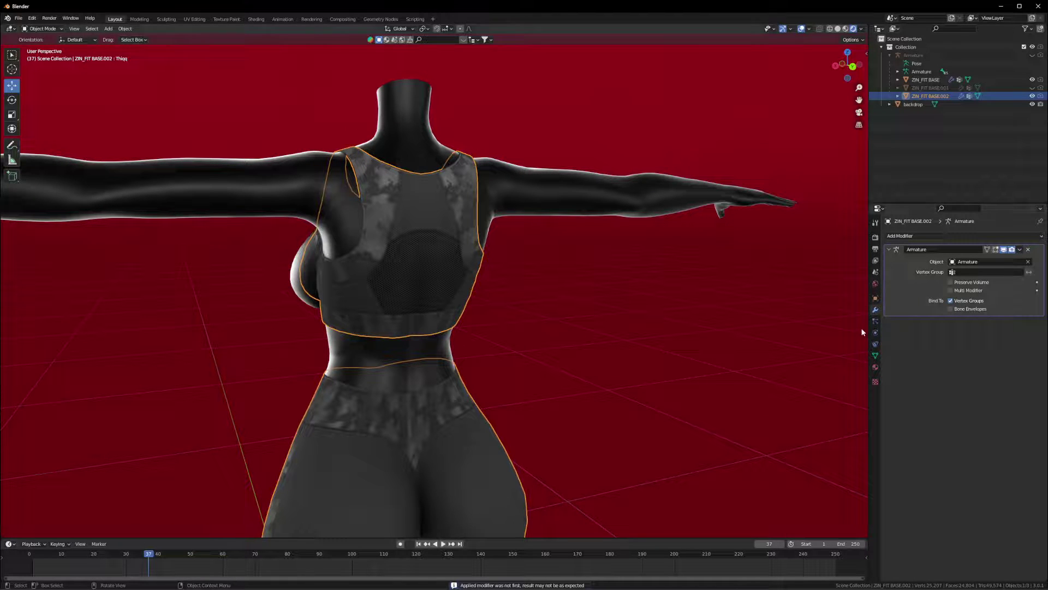
Set the clothing's new SurfaceDeform shape key to 1.000 and switch the clothing to Sculpt Mode
{"action": "left_click", "coordinate": [875, 355]}
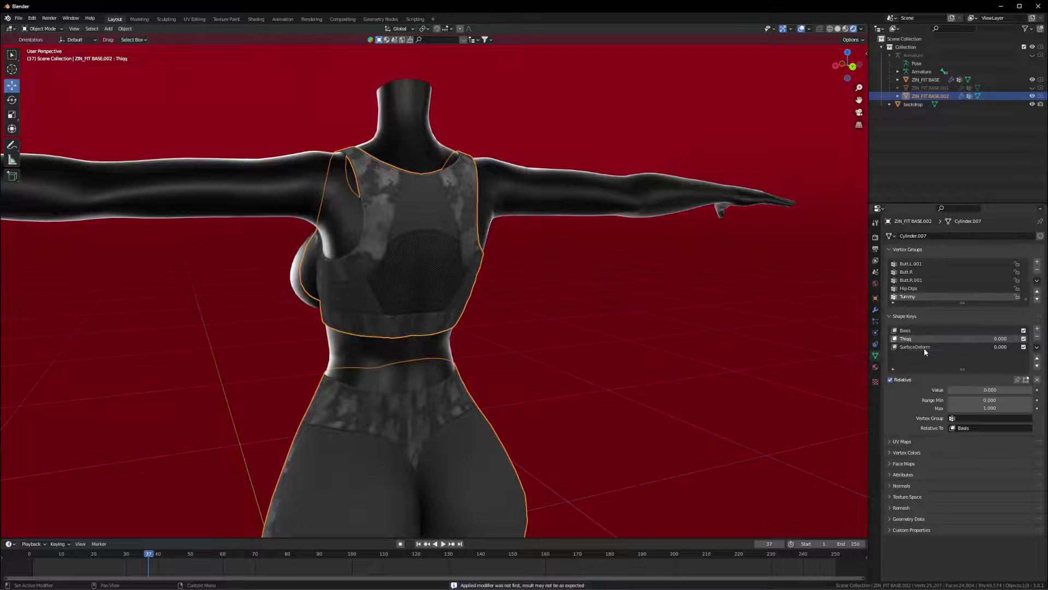
{"action": "left_click_drag", "start_coordinate": [974, 390], "coordinate": [1031, 390]}
{"action": "middle_click_drag", "start_coordinate": [535, 319], "coordinate": [487, 238]}
{"action": "scroll", "coordinate": [637, 313], "scroll_direction": "up", "scroll_amount": 3}
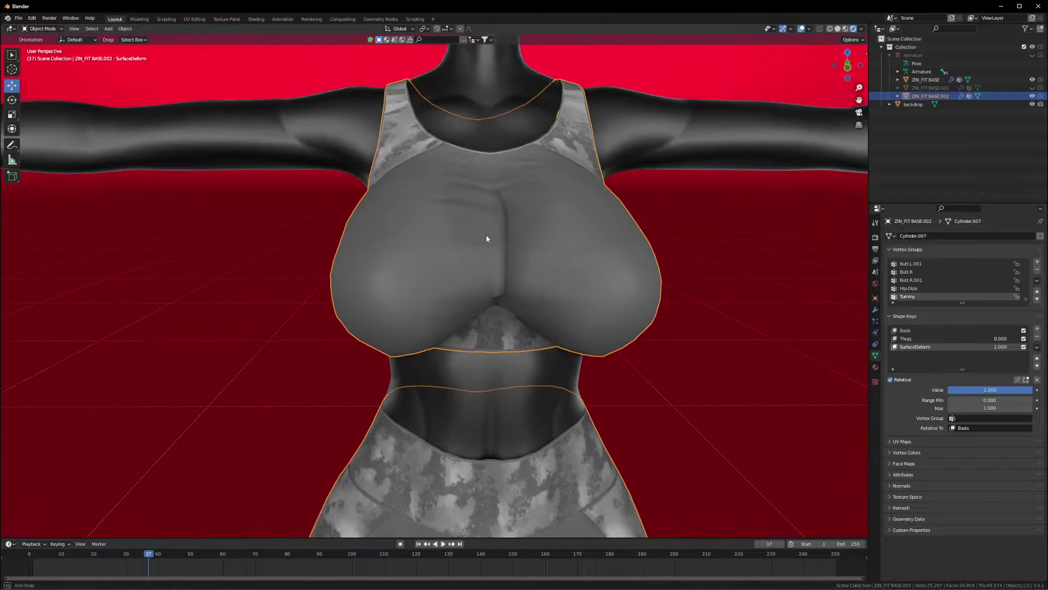
{"action": "left_click", "coordinate": [37, 28]}
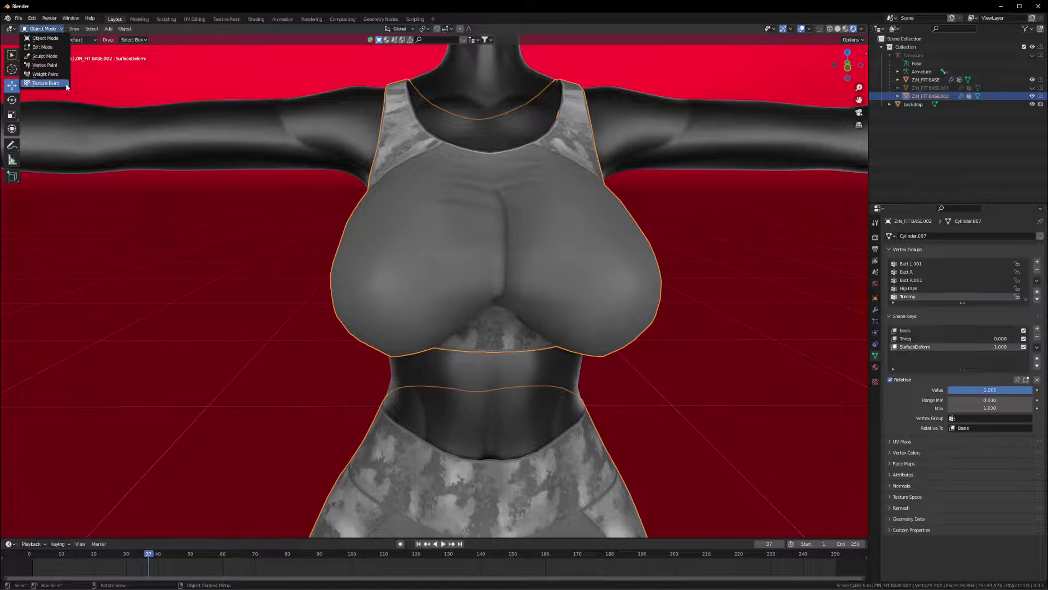
{"action": "left_click", "coordinate": [48, 57]}
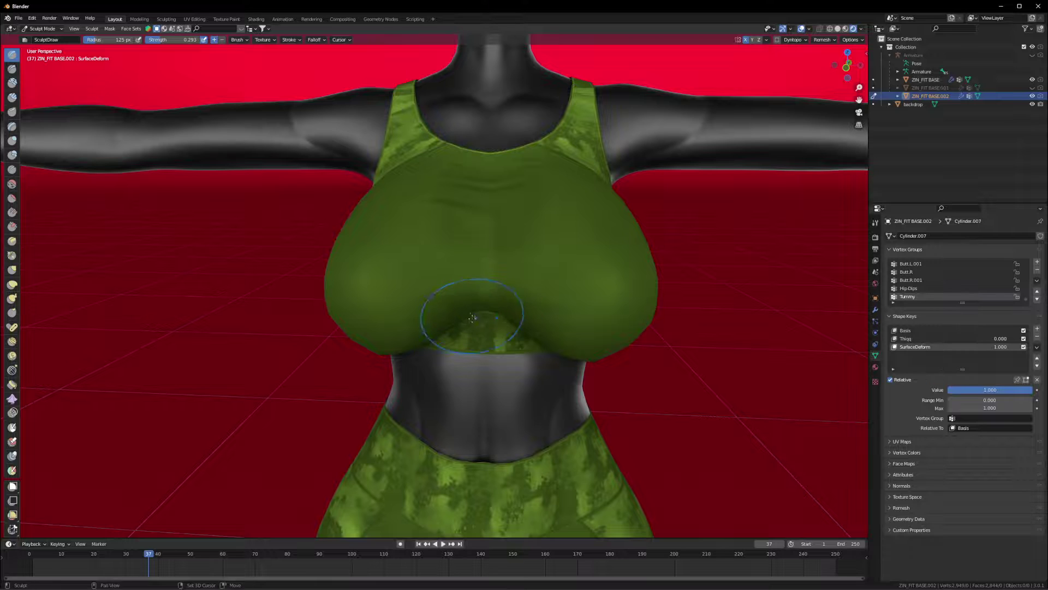
Check the sculpted top from below and from the side, and return the clothing to Object Mode
{"action": "middle_click_drag", "start_coordinate": [472, 317], "coordinate": [473, 289]}
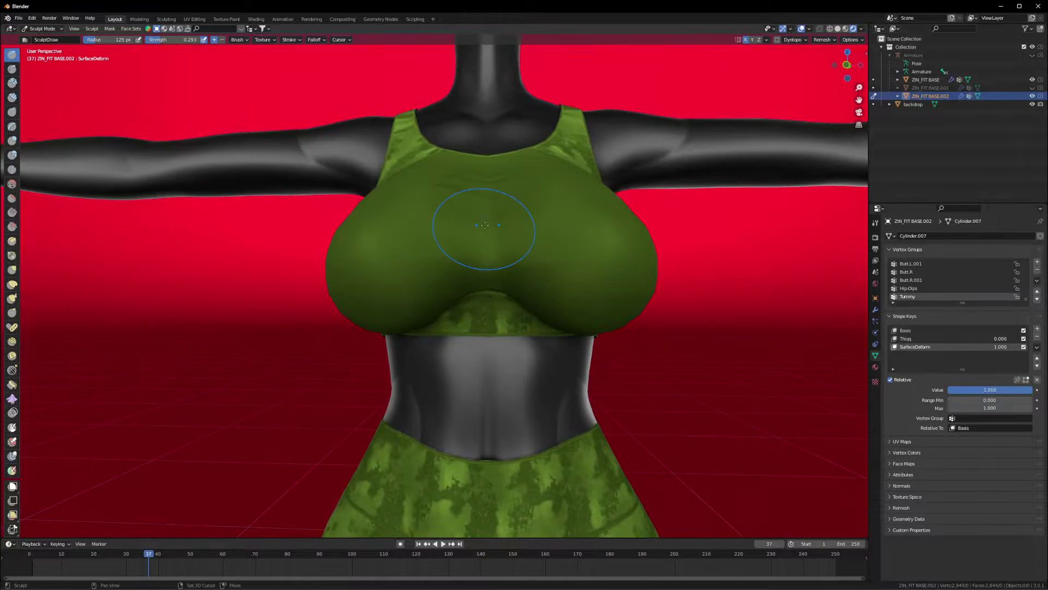
{"action": "mouse_move", "coordinate": [410, 228]}
{"action": "middle_mouse_down"}
{"action": "mouse_move", "coordinate": [434, 214]}
{"action": "mouse_move", "coordinate": [415, 216]}
{"action": "mouse_move", "coordinate": [464, 217]}
{"action": "mouse_move", "coordinate": [404, 216]}
{"action": "middle_mouse_up"}
{"action": "left_click", "coordinate": [43, 28]}
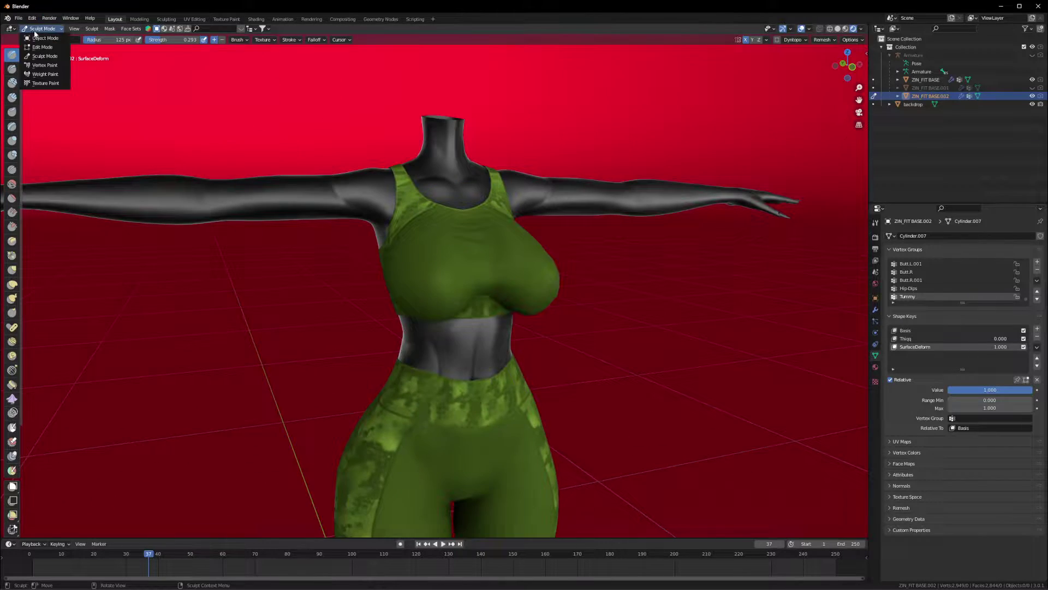
{"action": "left_click", "coordinate": [41, 37]}
{"action": "middle_click_drag", "start_coordinate": [266, 154], "coordinate": [777, 329]}
{"action": "middle_click_drag", "start_coordinate": [807, 364], "coordinate": [709, 347]}
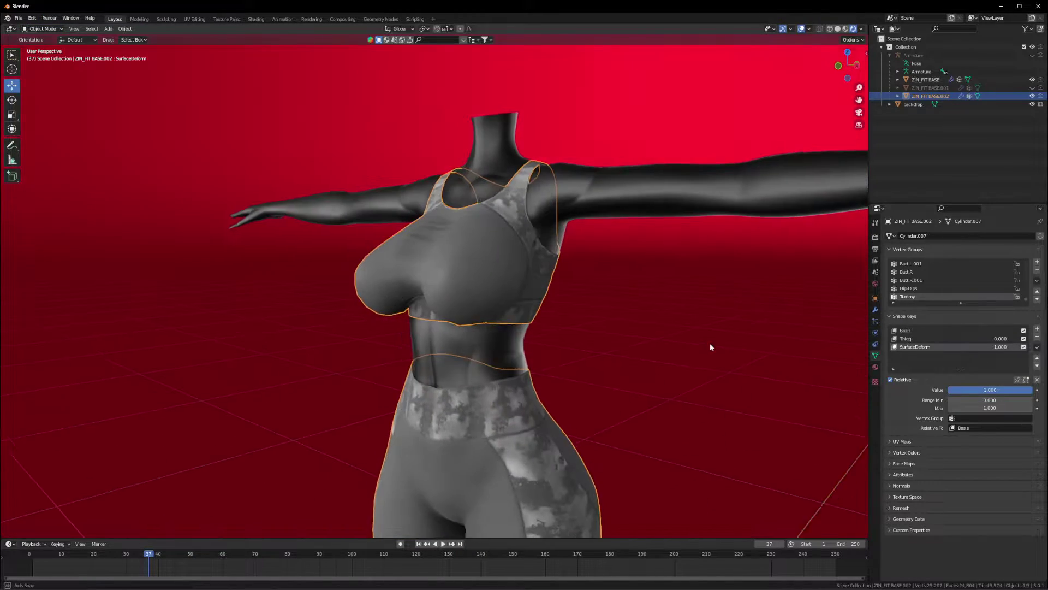
Test the clothing's SurfaceDeform shape key by varying its value, and examine the clothing's fit over the whole figure
{"action": "left_click", "coordinate": [562, 193]}
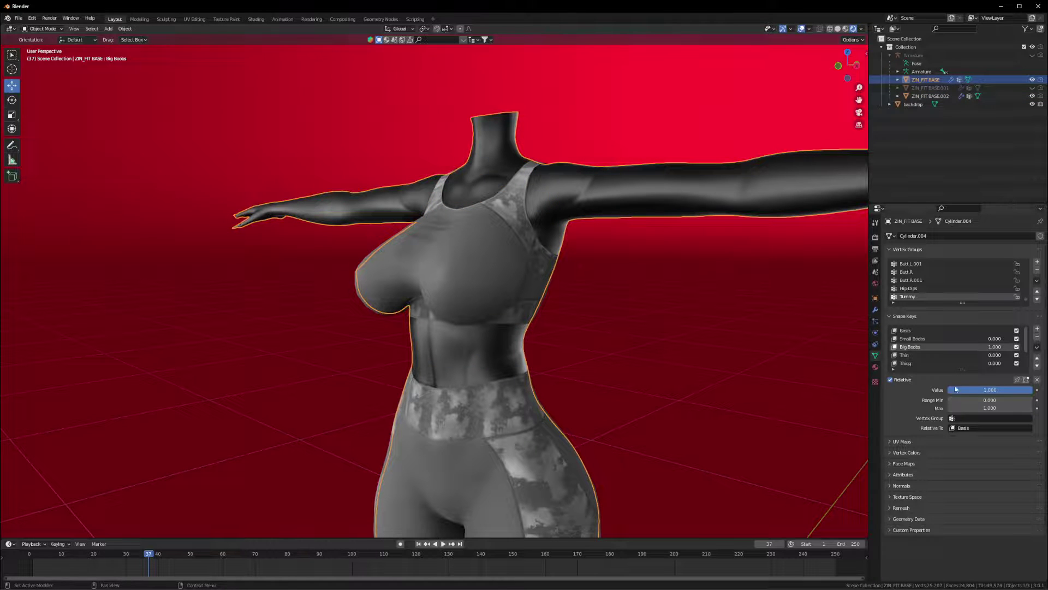
{"action": "left_click", "coordinate": [458, 282]}
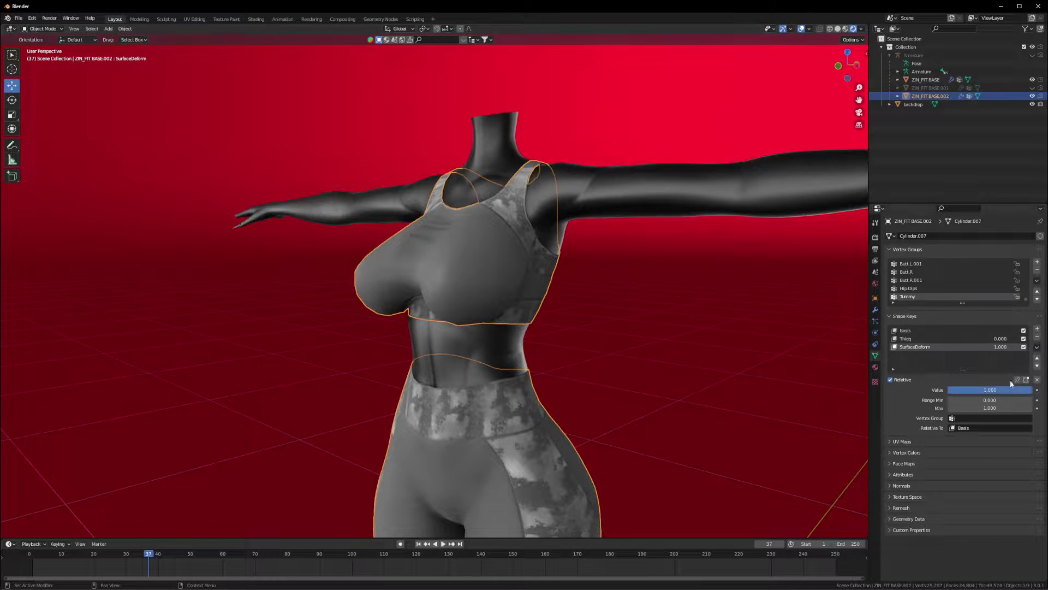
{"action": "mouse_move", "coordinate": [1010, 390]}
{"action": "left_mouse_down"}
{"action": "mouse_move", "coordinate": [926, 389]}
{"action": "mouse_move", "coordinate": [1014, 389]}
{"action": "left_mouse_up"}
{"action": "left_click_drag", "start_coordinate": [1015, 390], "coordinate": [928, 389]}
{"action": "middle_click_drag", "start_coordinate": [612, 297], "coordinate": [516, 304]}
{"action": "left_click", "coordinate": [515, 311]}
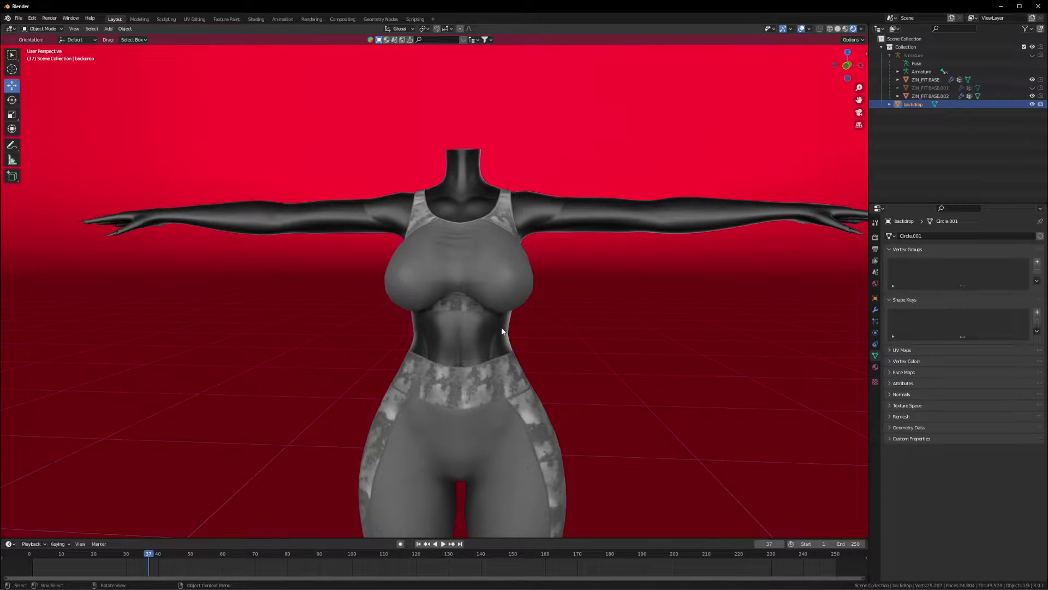
{"action": "scroll", "coordinate": [510, 279], "scroll_direction": "down", "scroll_amount": 4}
{"action": "mouse_move", "coordinate": [498, 293]}
{"action": "middle_mouse_down"}
{"action": "mouse_move", "coordinate": [519, 300]}
{"action": "mouse_move", "coordinate": [512, 285]}
{"action": "mouse_move", "coordinate": [548, 286]}
{"action": "mouse_move", "coordinate": [517, 288]}
{"action": "mouse_move", "coordinate": [542, 279]}
{"action": "mouse_move", "coordinate": [515, 272]}
{"action": "mouse_move", "coordinate": [487, 281]}
{"action": "mouse_move", "coordinate": [555, 288]}
{"action": "mouse_move", "coordinate": [494, 282]}
{"action": "middle_mouse_up"}
{"action": "scroll", "coordinate": [521, 287], "scroll_direction": "up", "scroll_amount": 2}
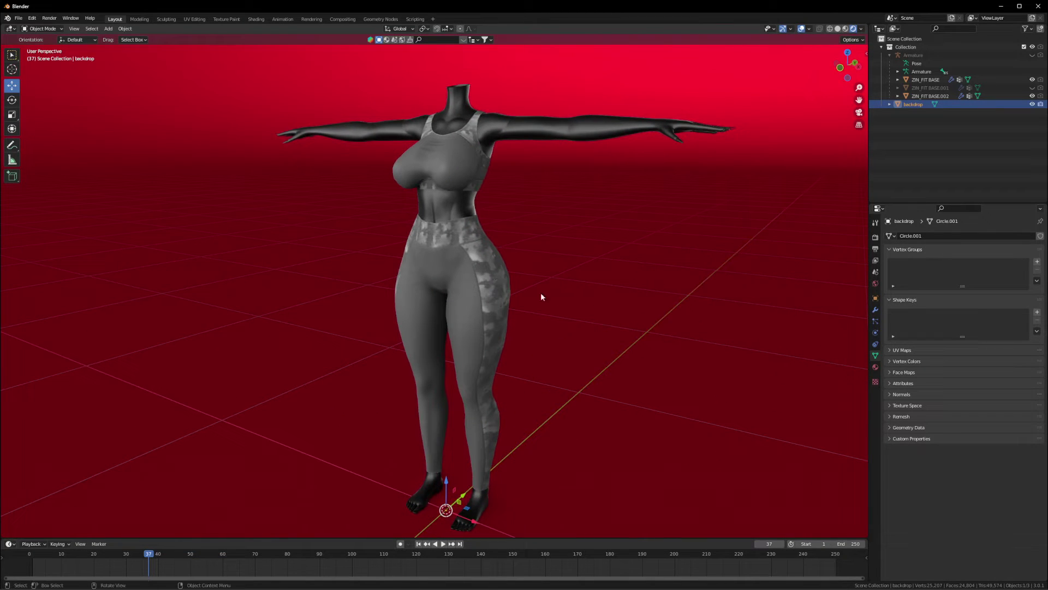